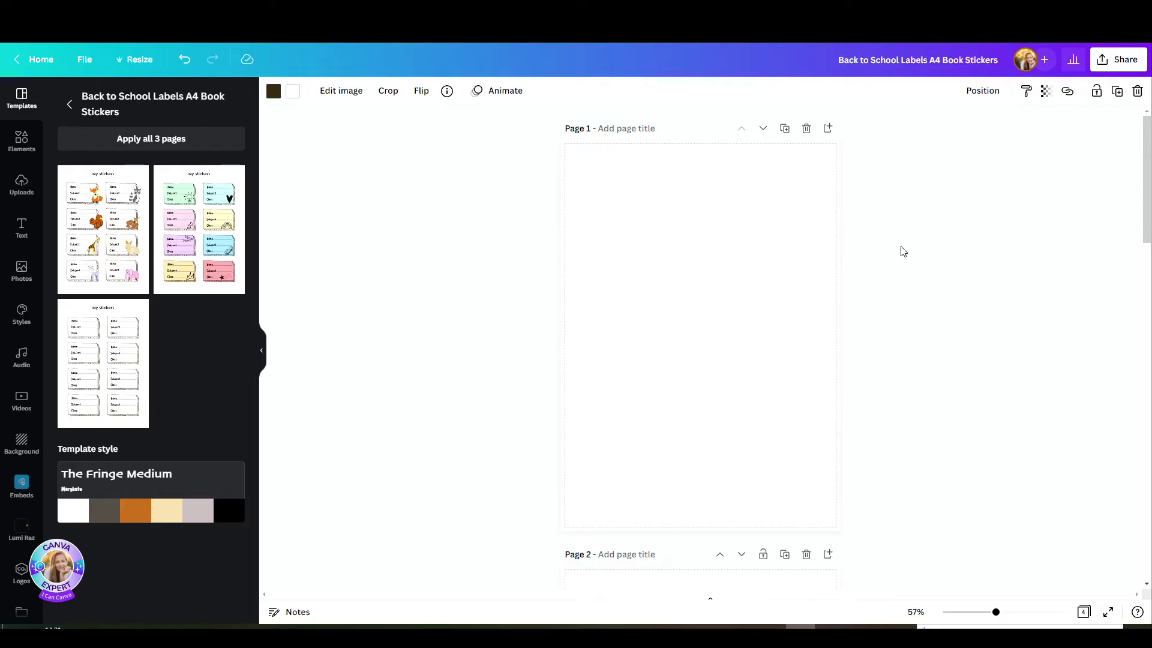
Search the elements library for 'DOODLE FRAME', filter to Graphics and browse the results.
click(22, 141)
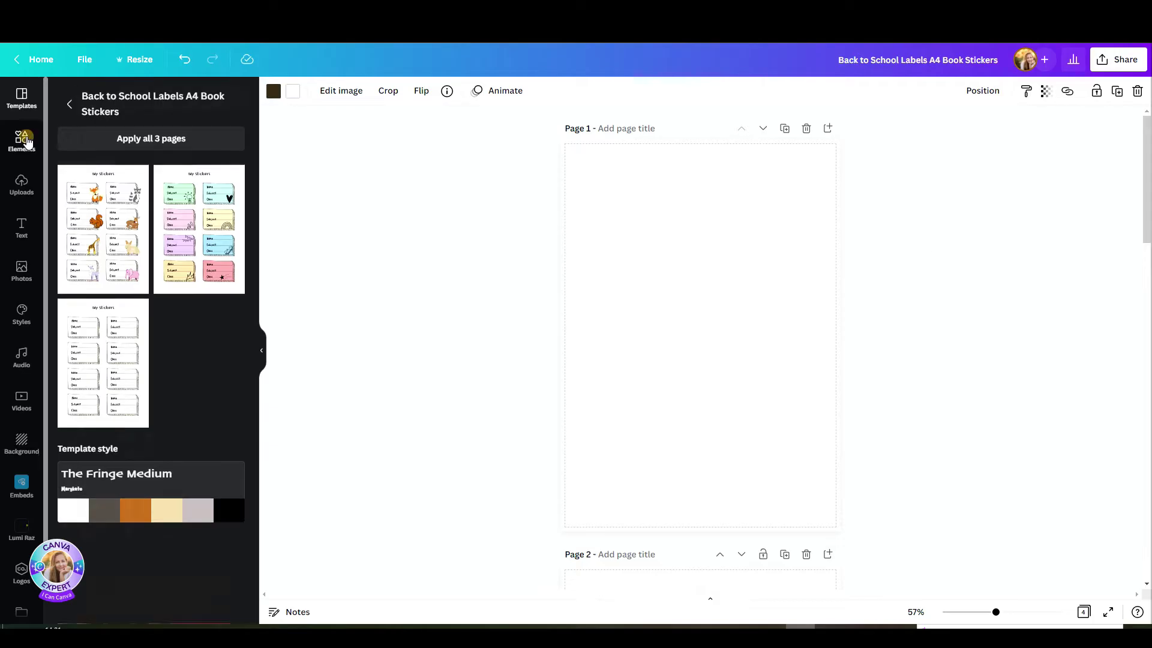
click(108, 96)
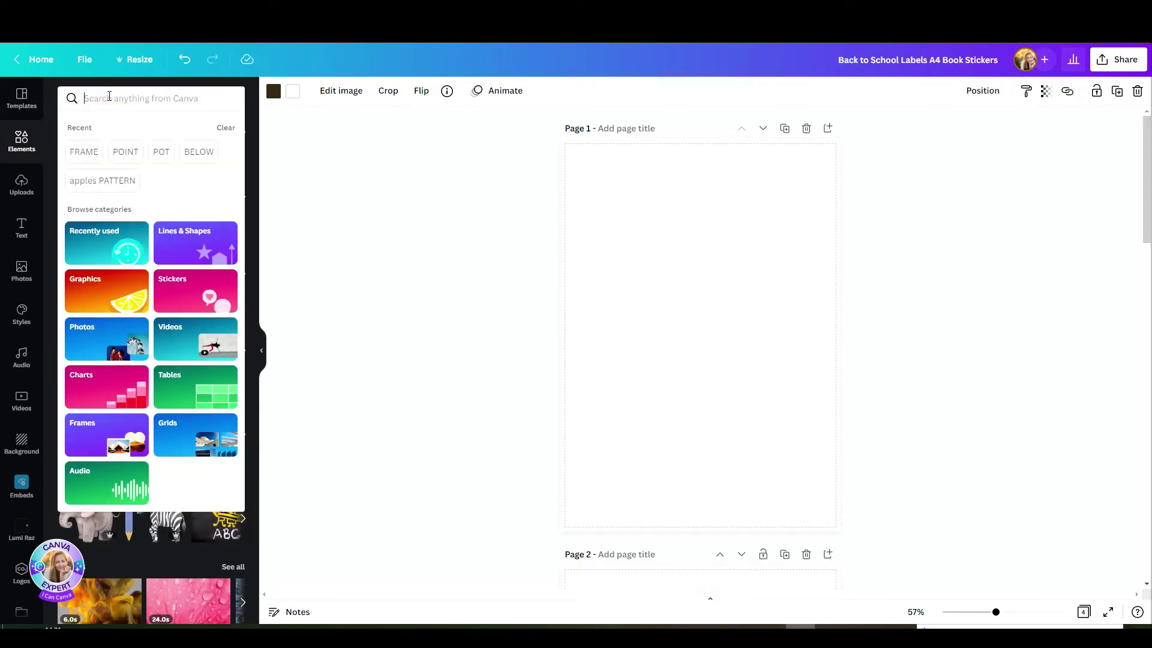
text(DOODLE FRAME)
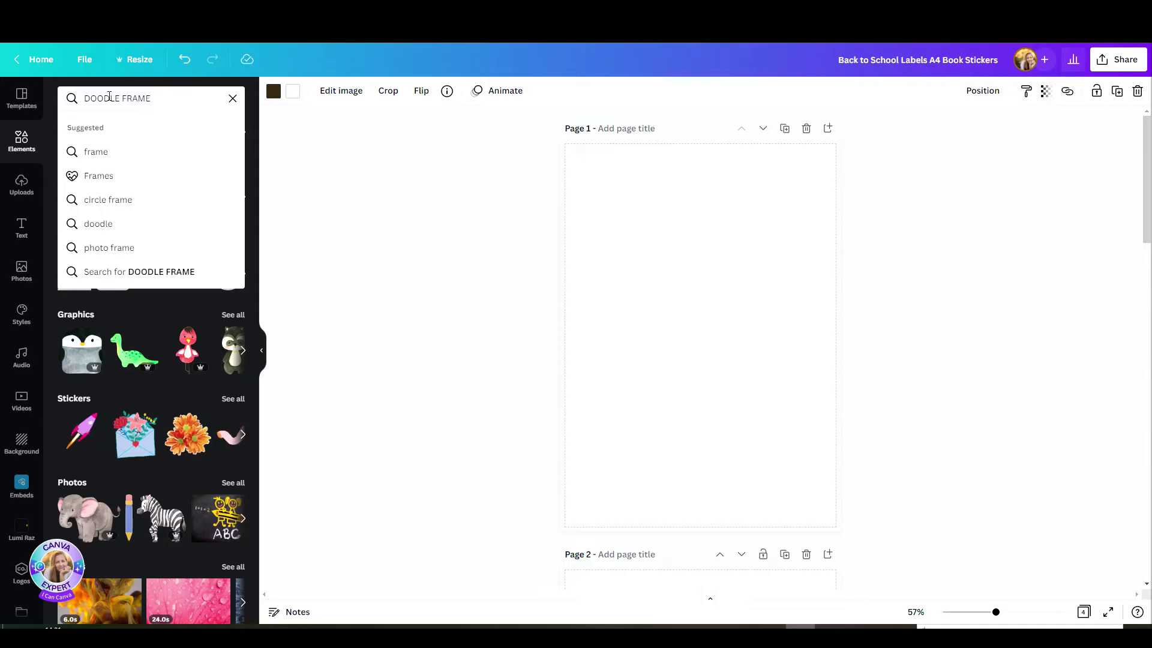
key(Return)
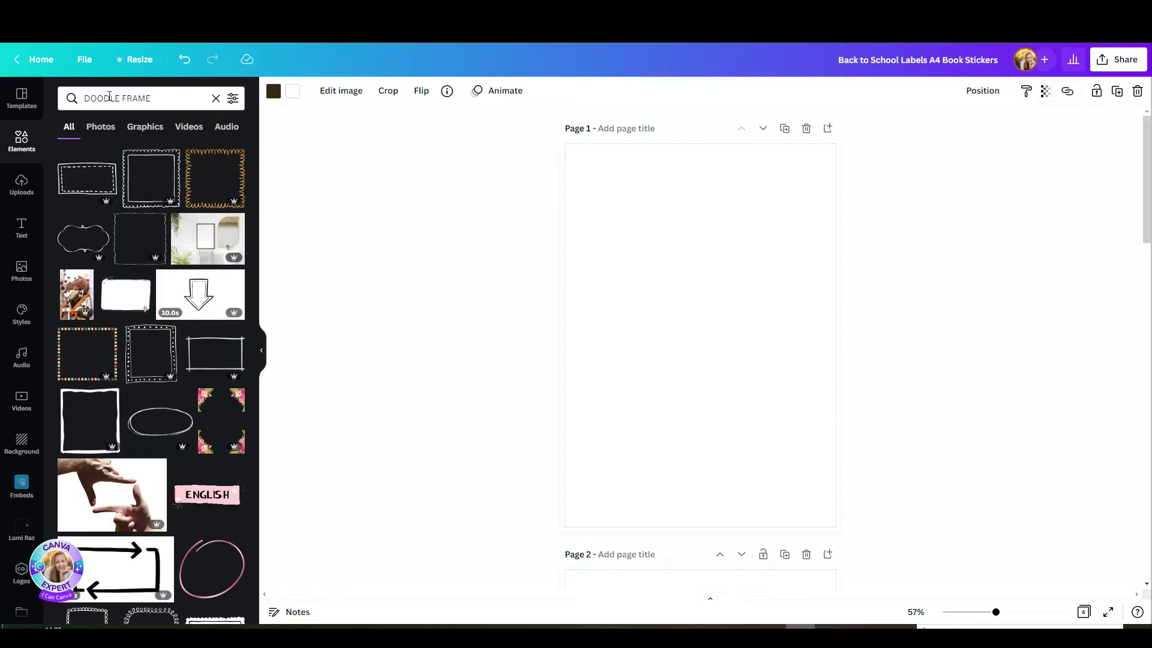
click(145, 128)
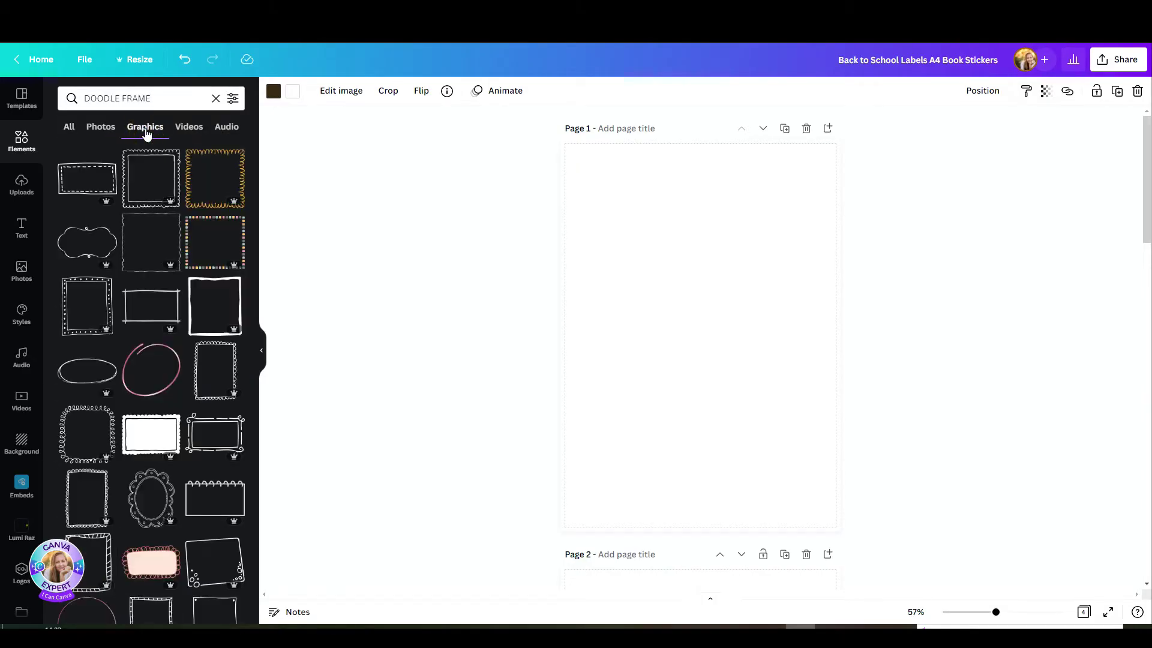
scroll(134, 339, down, 2)
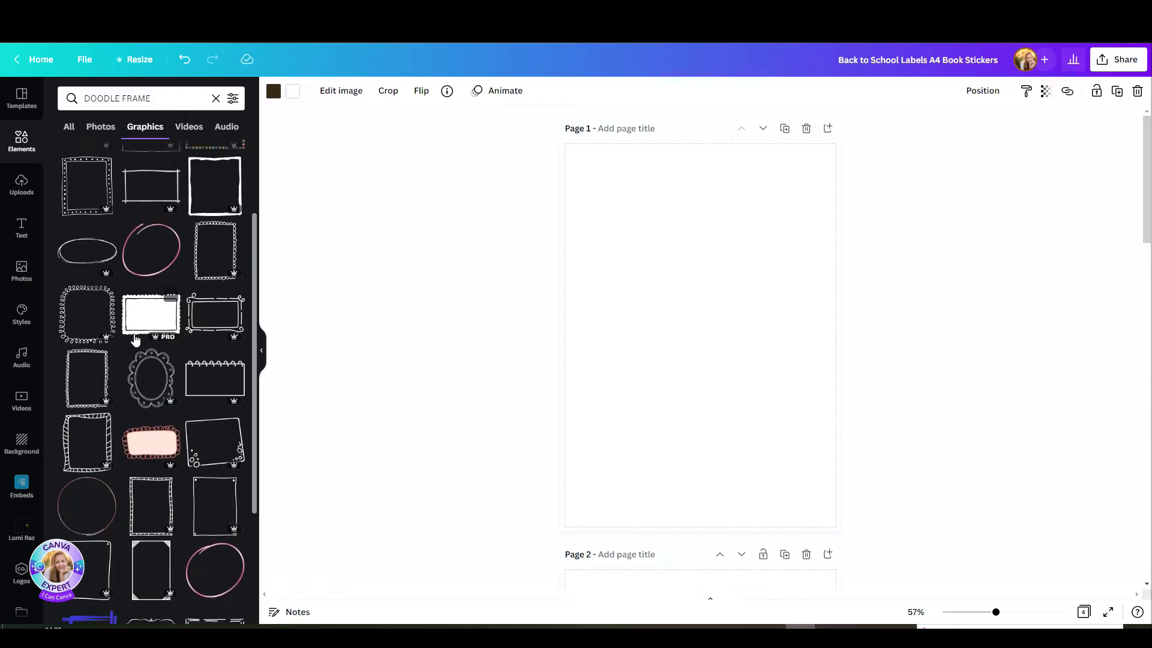
scroll(134, 339, down, 5)
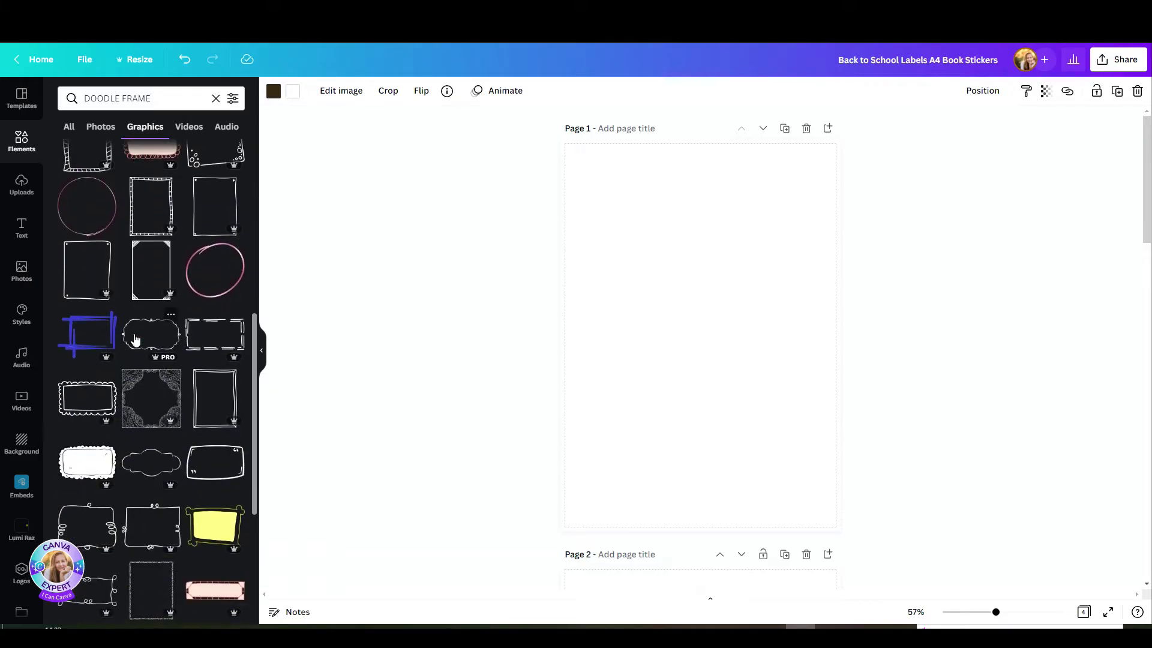
scroll(135, 339, down, 2)
Add the white wavy doodle frame at the page's upper right and stack three copies below it.
click(91, 348)
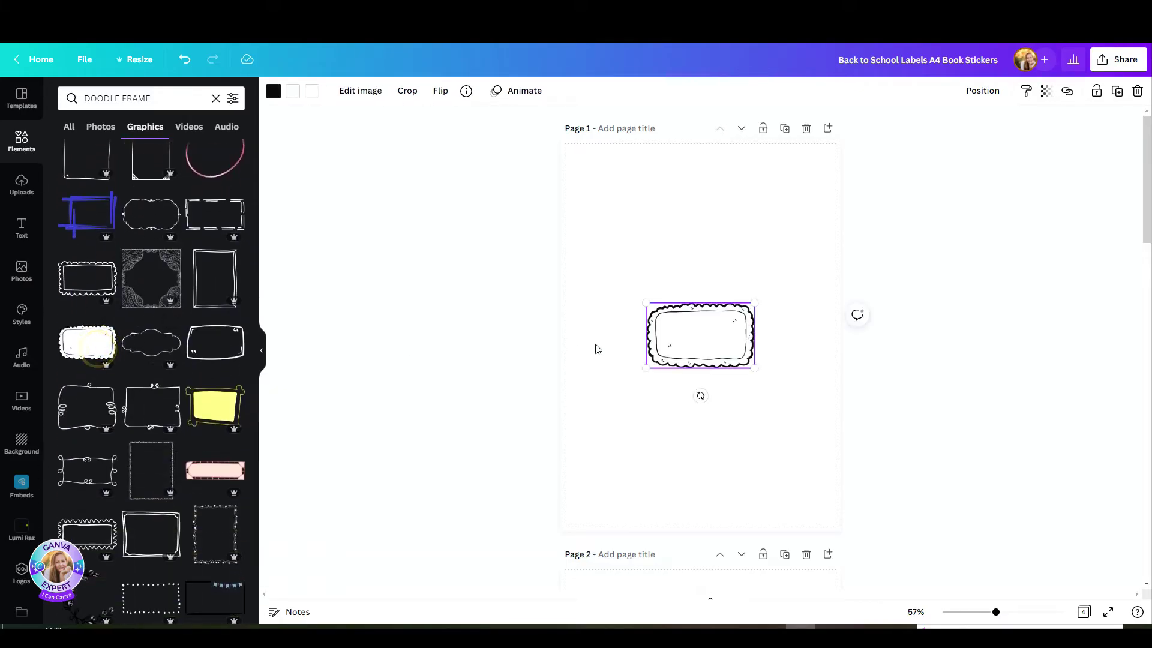
drag(709, 341, 769, 218)
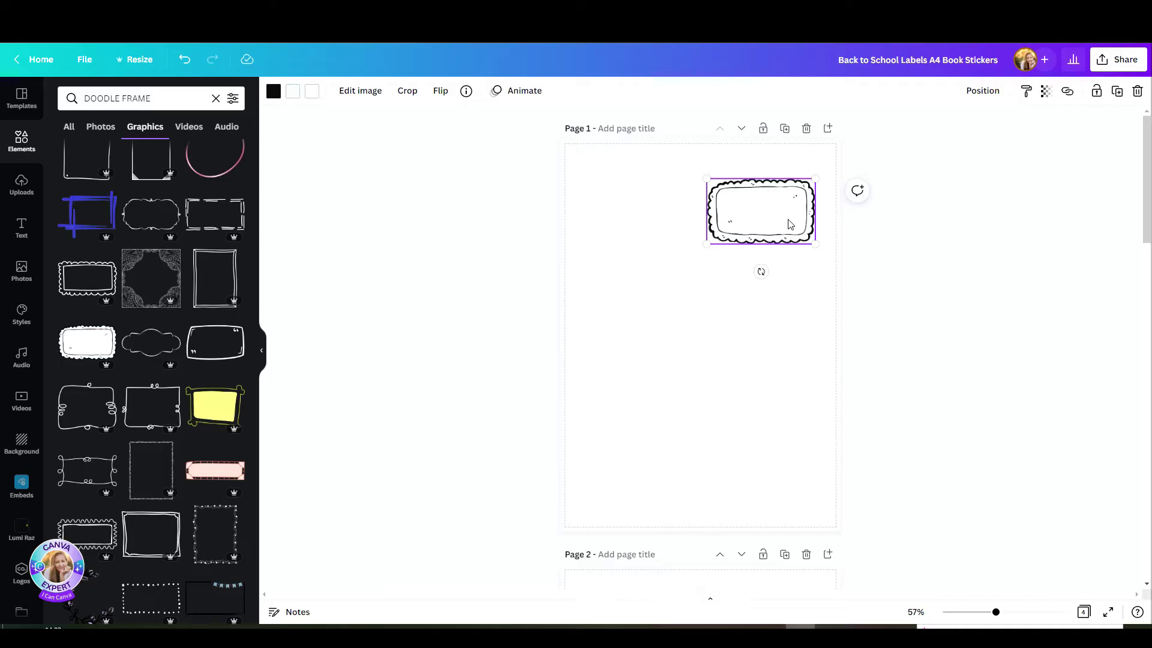
scroll(789, 225, down, 6)
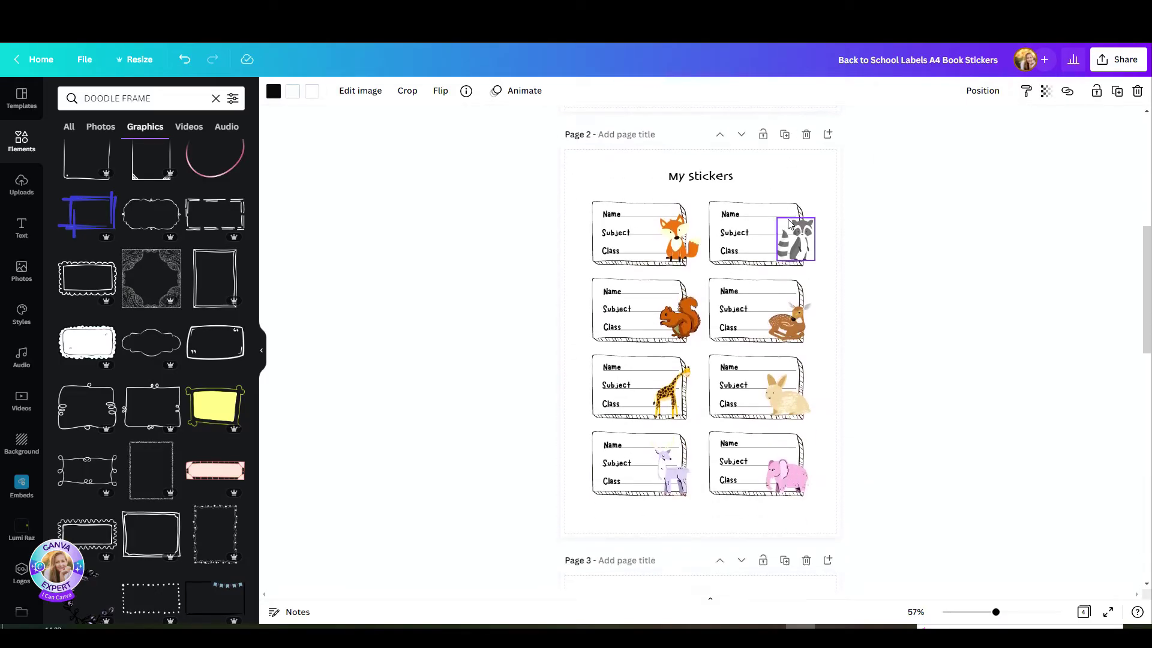
scroll(789, 224, up, 6)
right_click(790, 213)
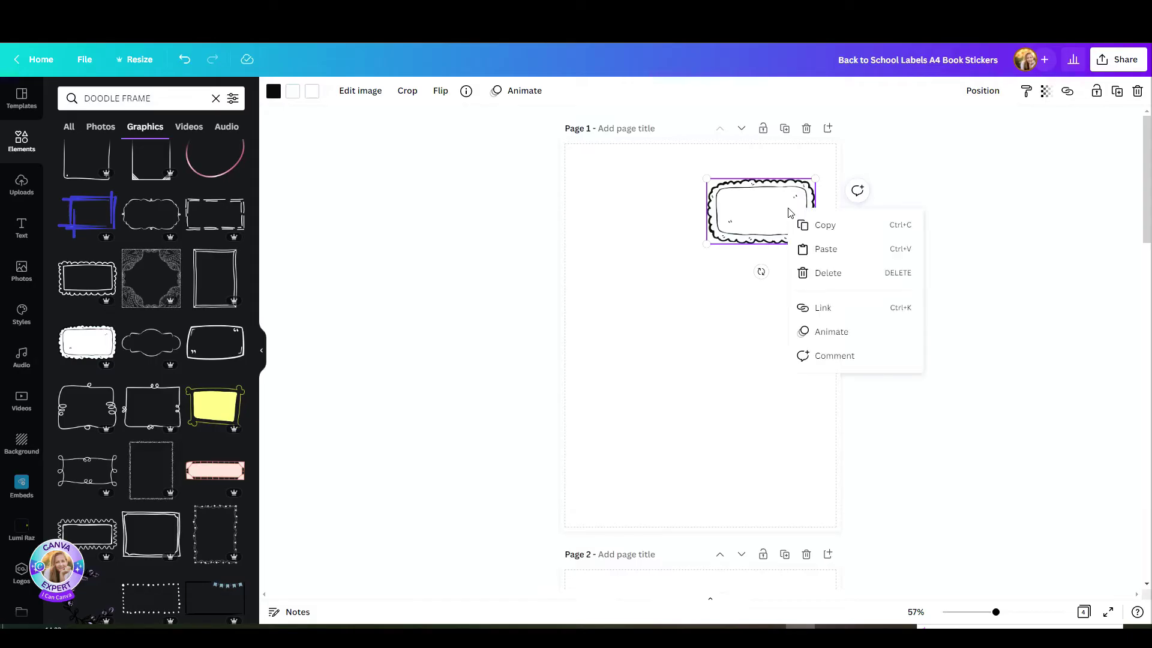
click(856, 243)
drag(791, 207, 789, 367)
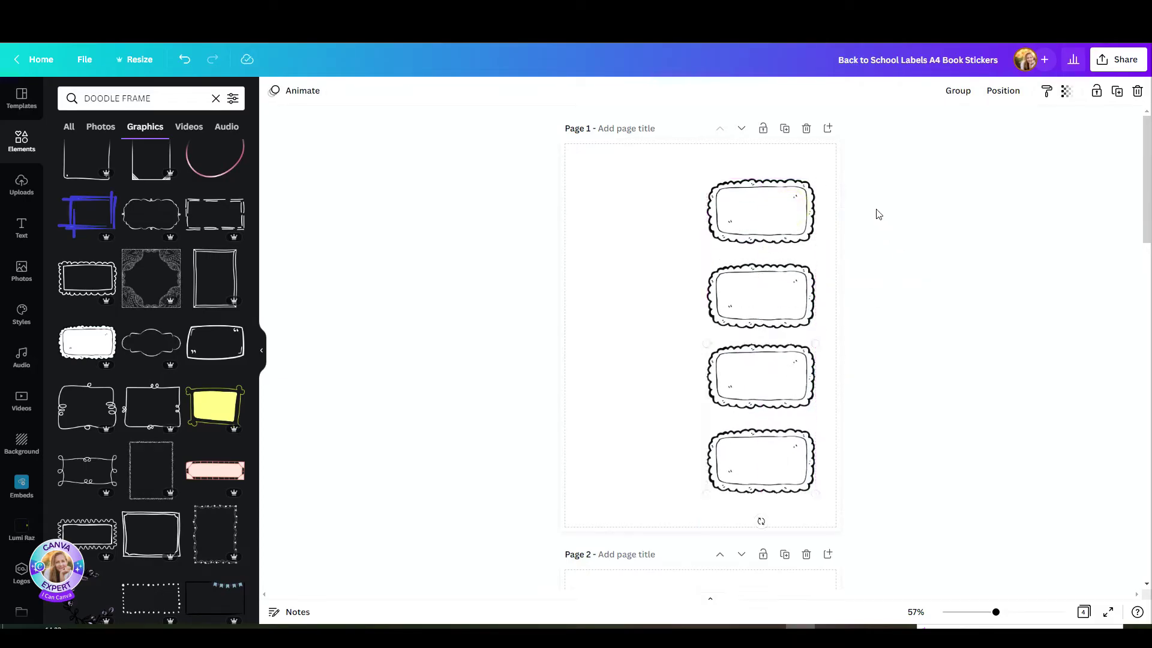
Copy the four-frame column into a second column on its left and centre all eight frames.
drag(872, 193, 742, 505)
click(1001, 90)
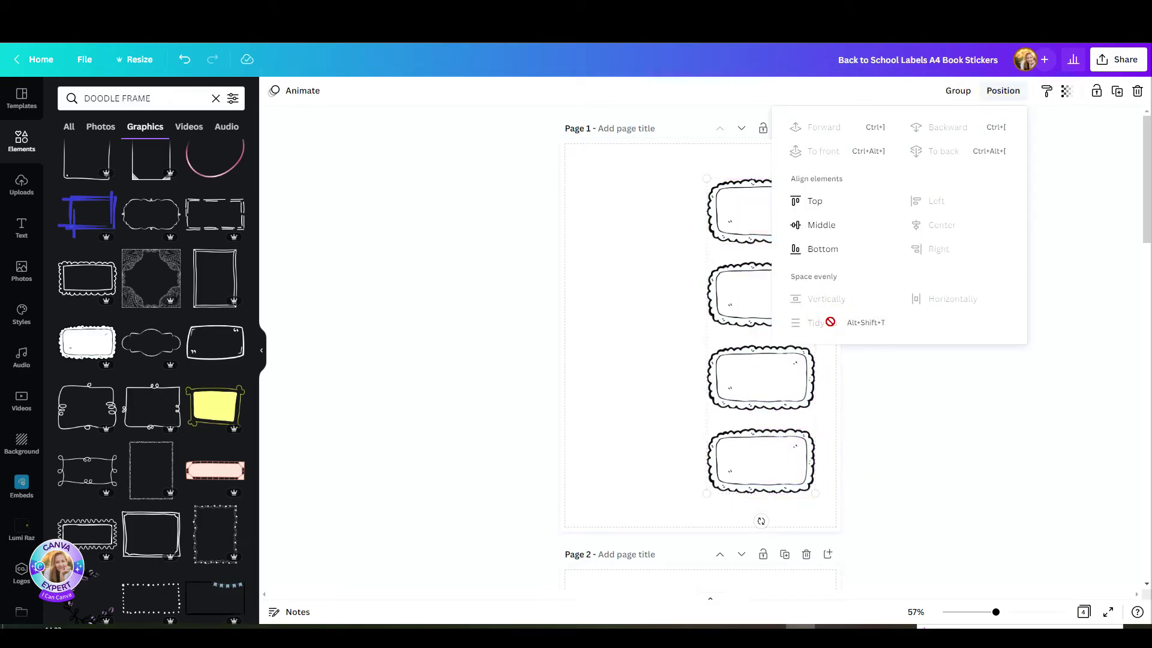
click(965, 434)
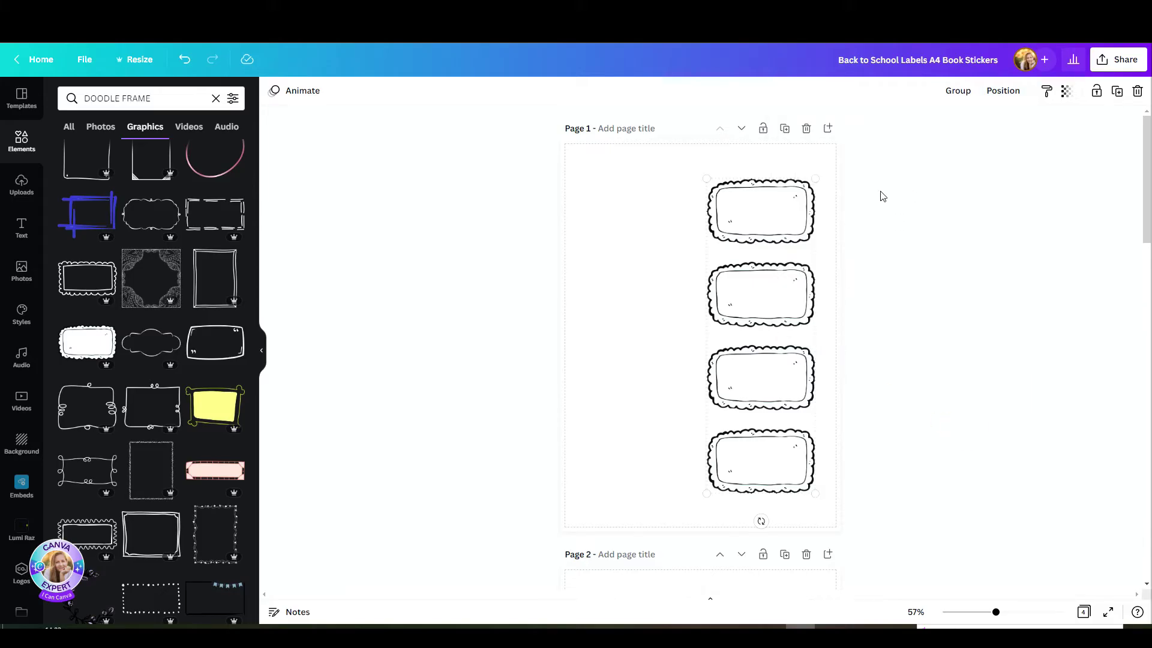
drag(879, 189, 744, 510)
right_click(769, 402)
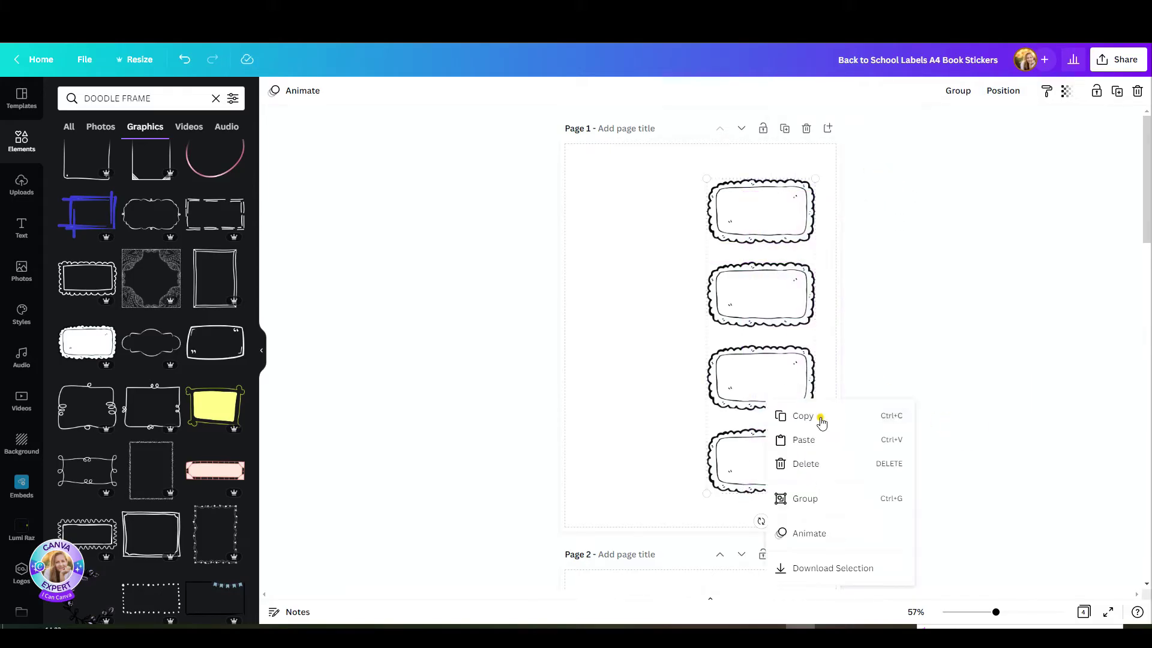
click(821, 421)
right_click(633, 215)
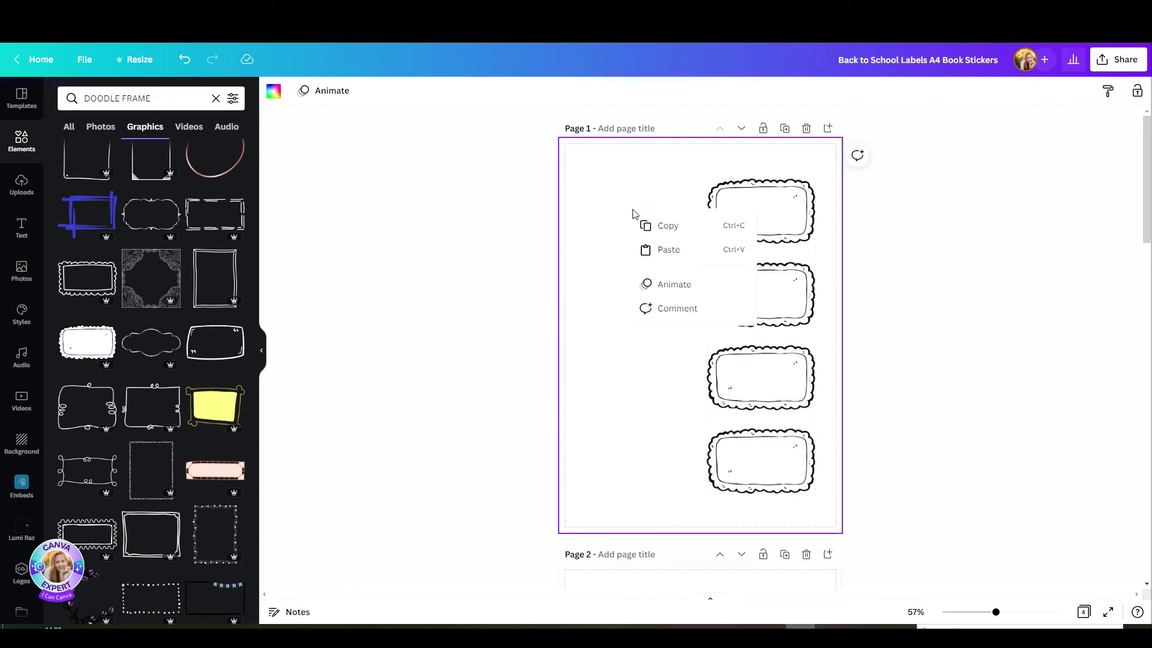
click(661, 250)
drag(768, 224, 645, 221)
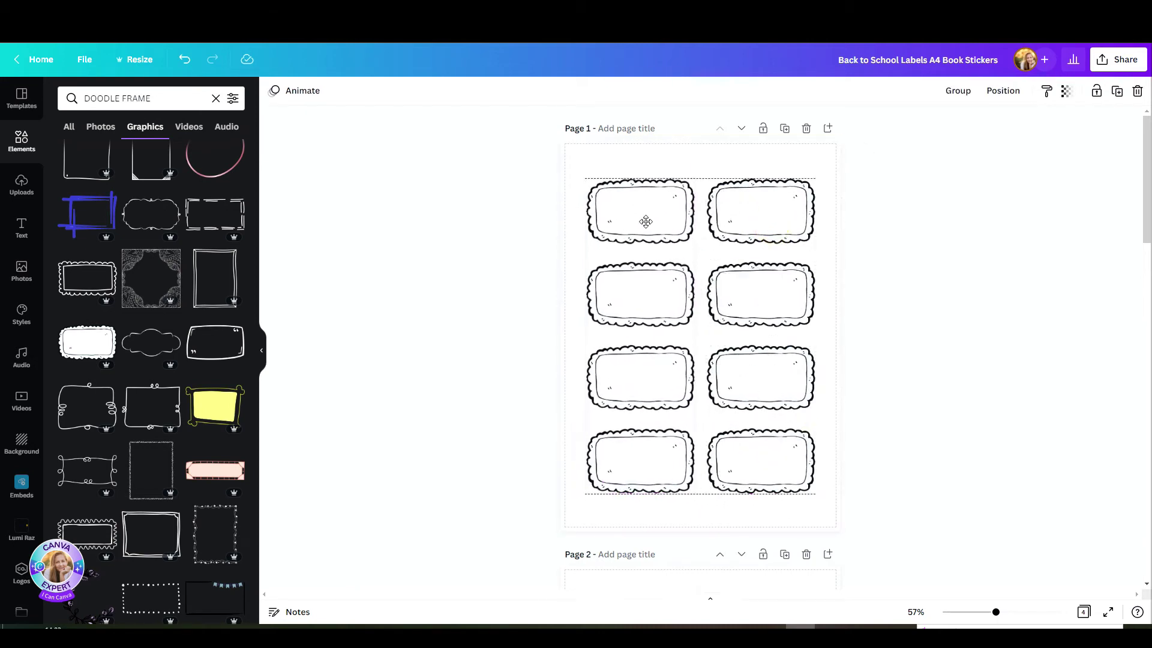
drag(930, 180, 655, 479)
click(773, 216)
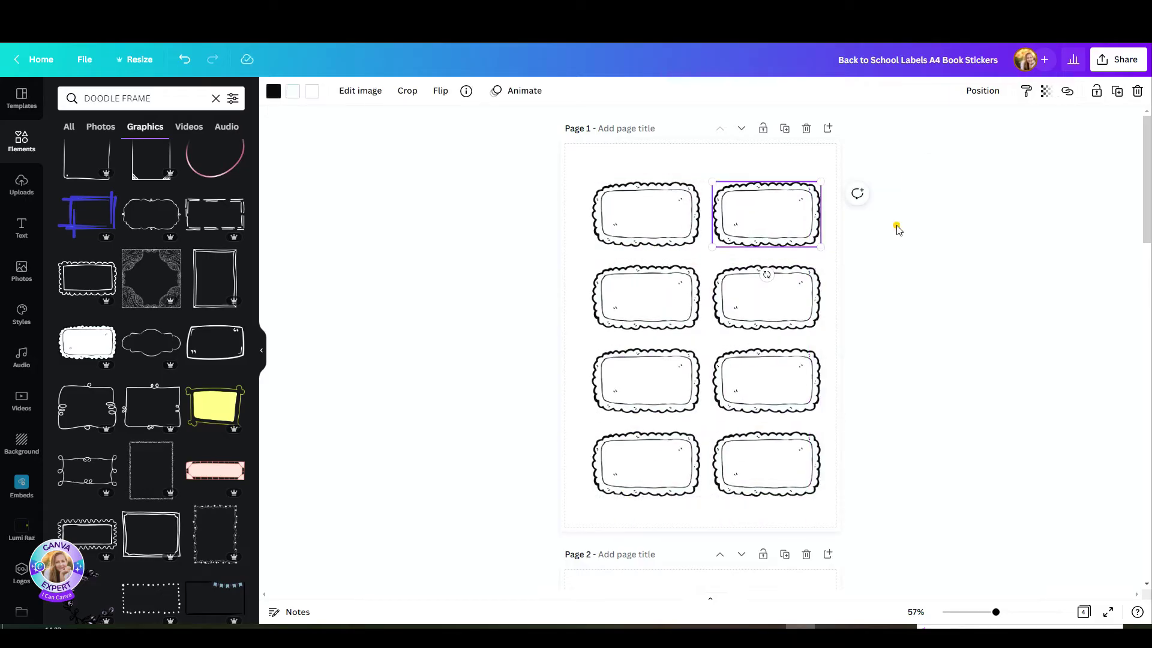
Recolour the top-left doodle frame with a golden-yellow border and pale yellow fill.
click(691, 222)
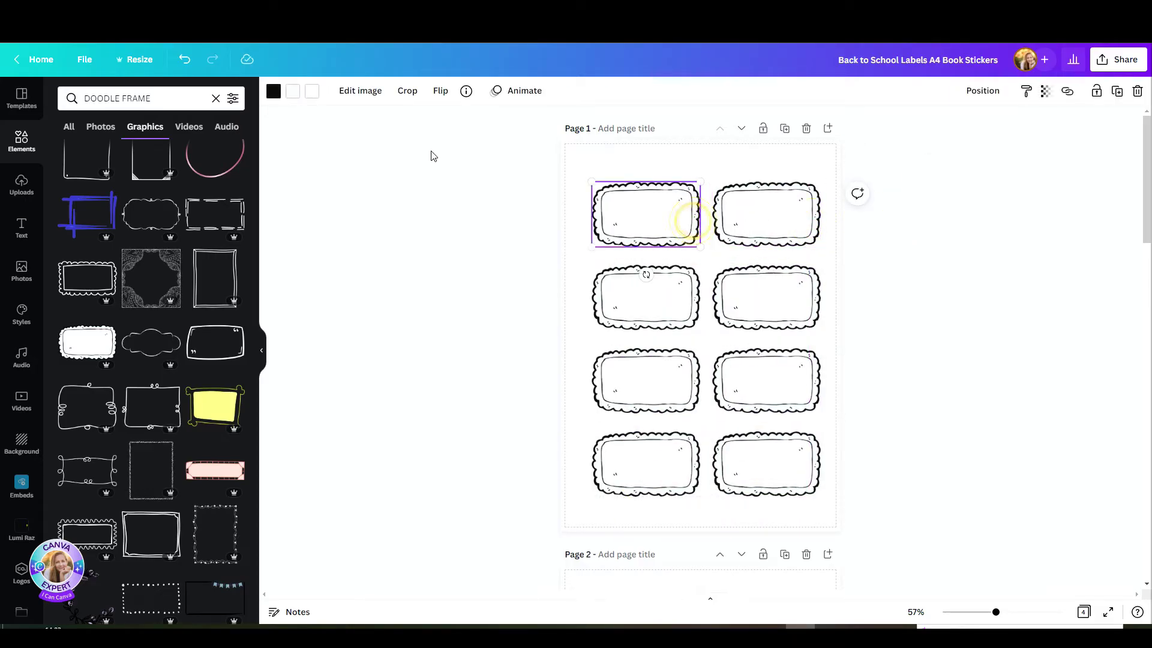
click(320, 94)
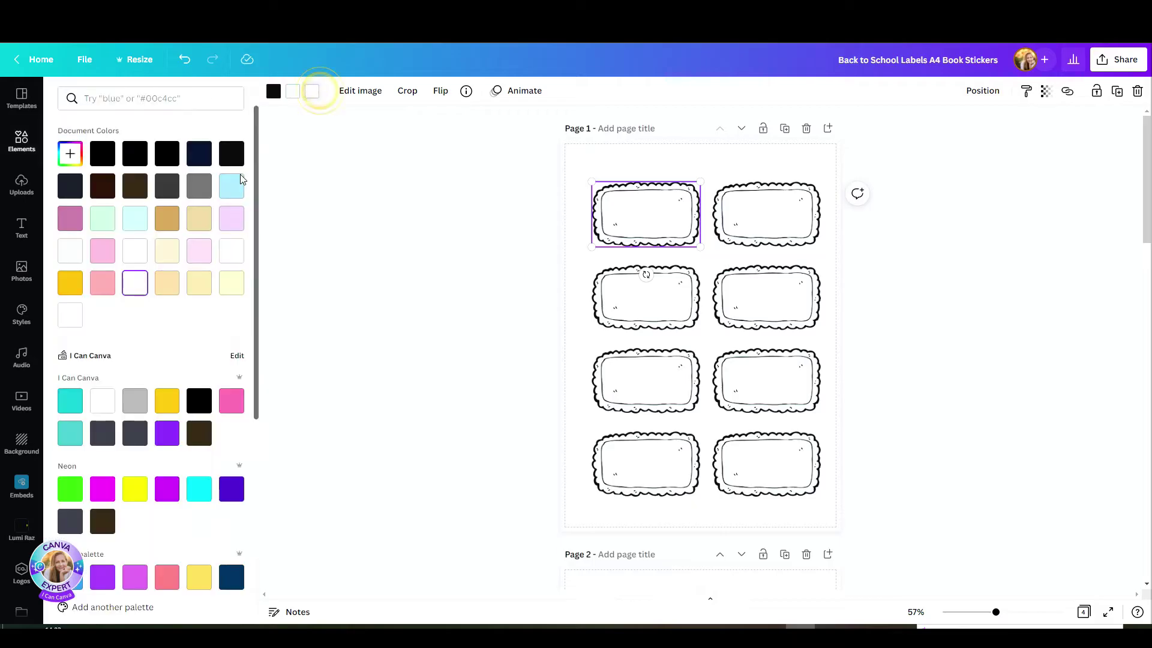
click(204, 281)
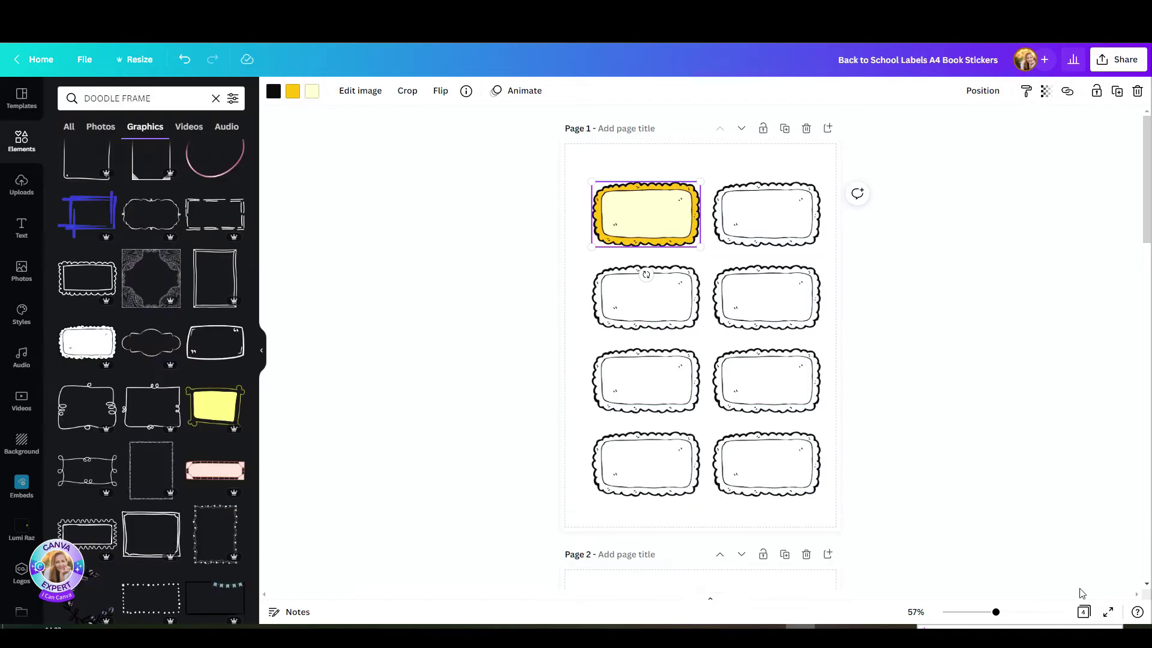
Zoom the canvas to 113% on the top row and select the top-right frame.
drag(996, 611, 1017, 611)
scroll(946, 327, up, 3)
click(884, 285)
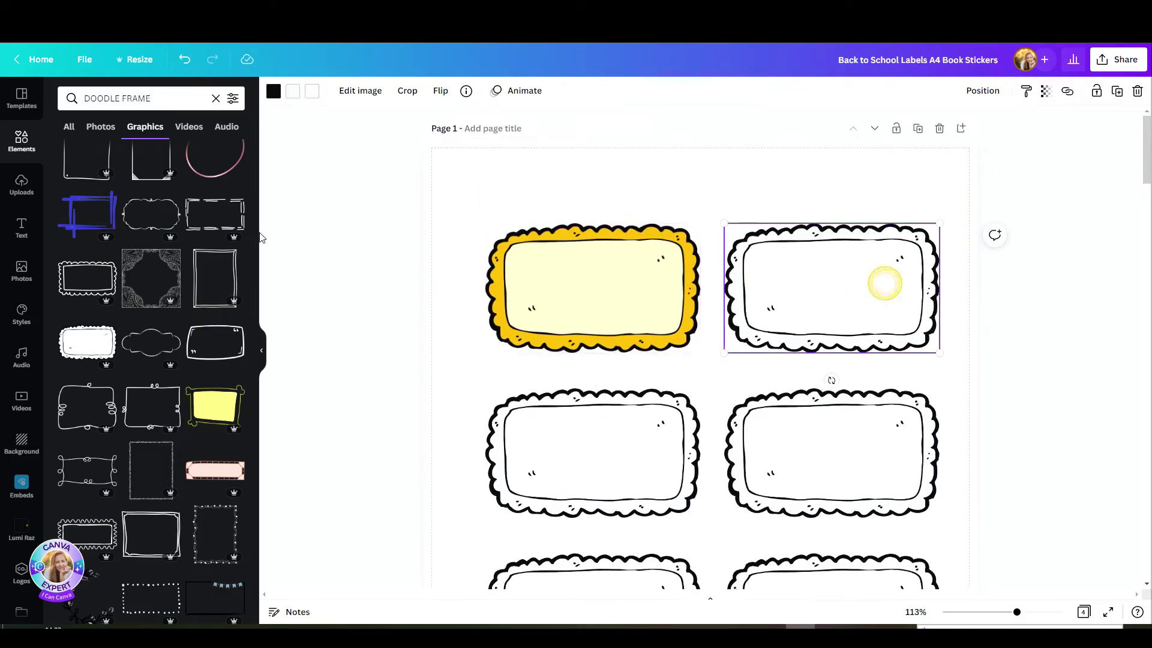
Add a 'Name' heading, shrink it to size 23.2, and place it in the yellow label.
click(21, 227)
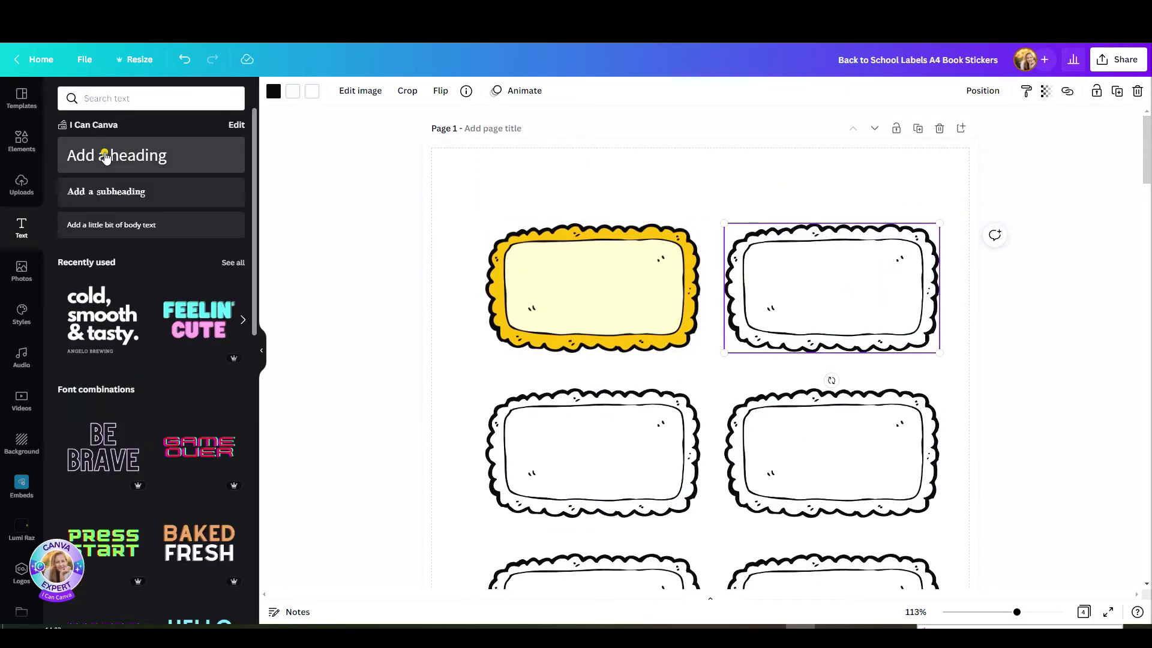
click(105, 156)
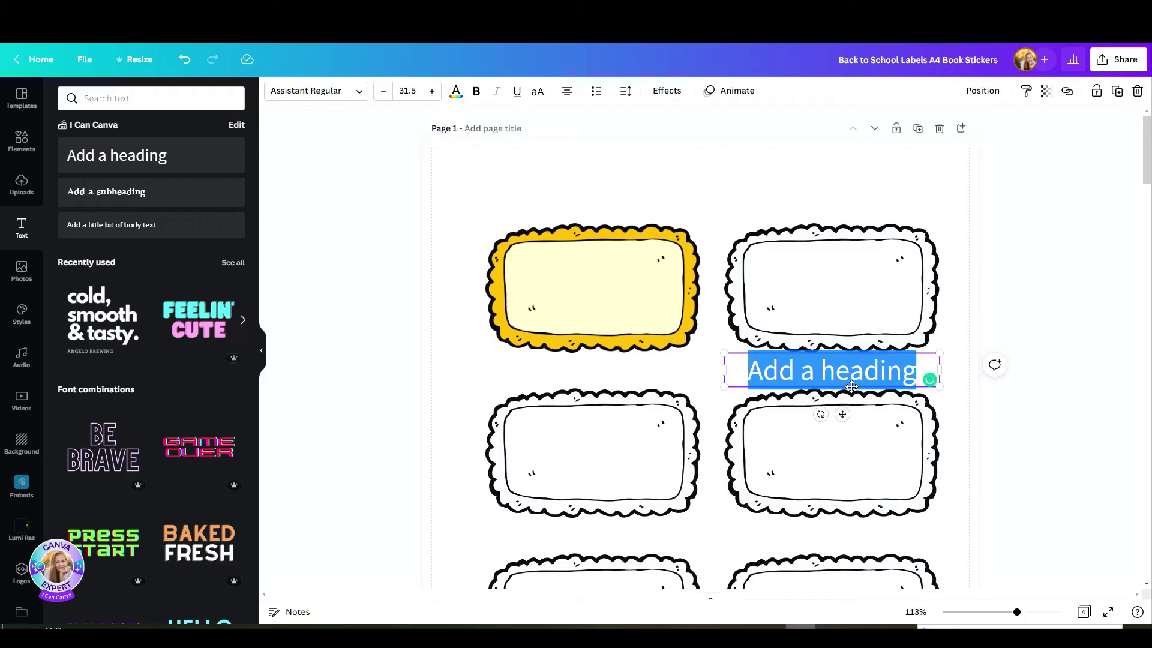
text(N)
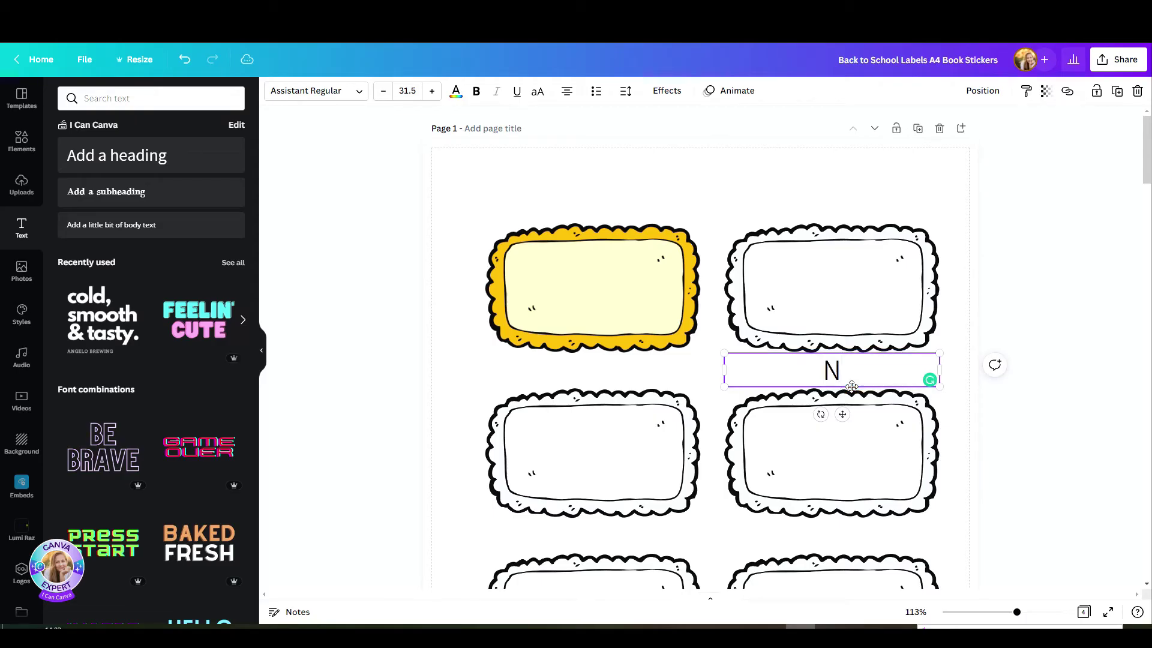
text(ame)
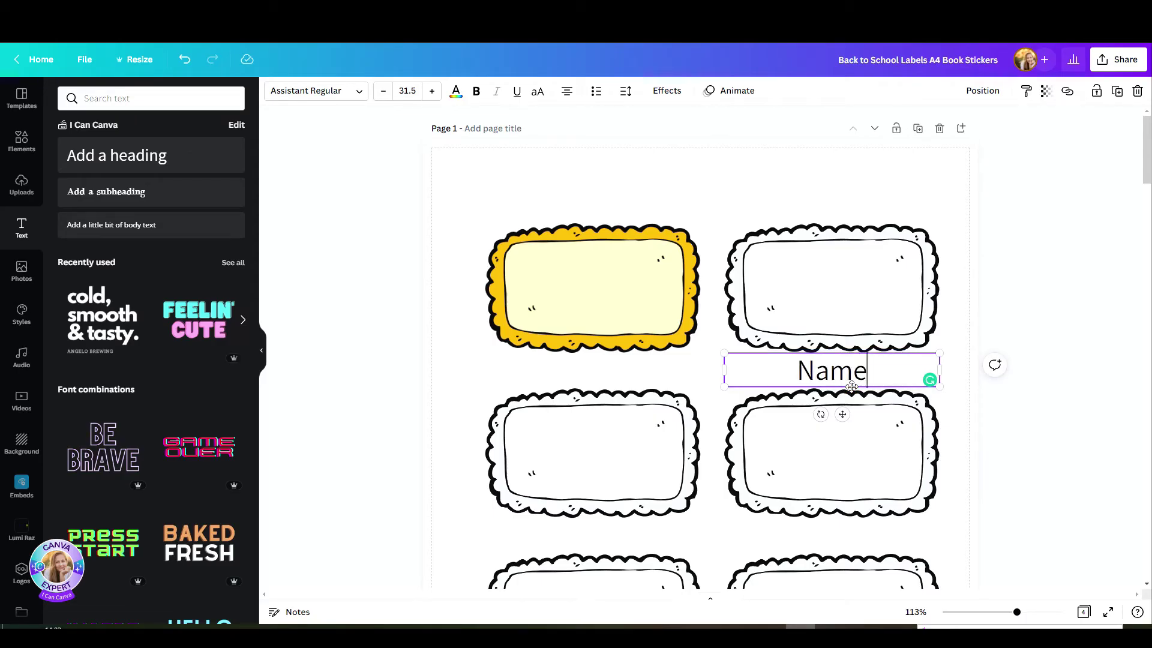
drag(940, 353, 882, 362)
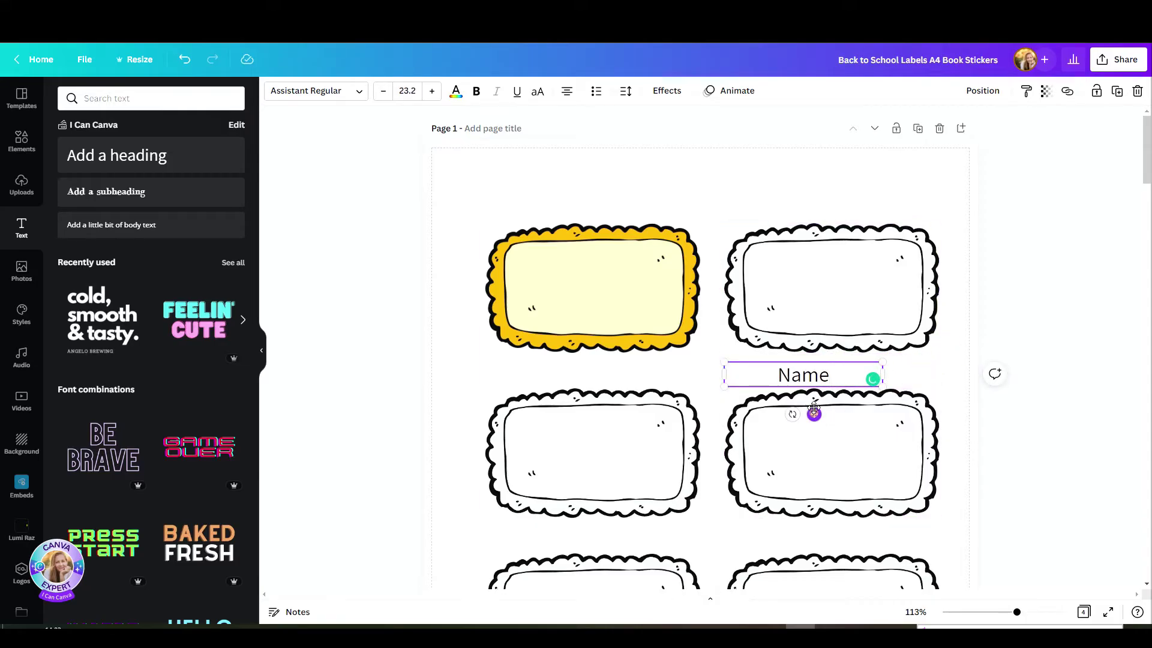
drag(814, 414, 552, 301)
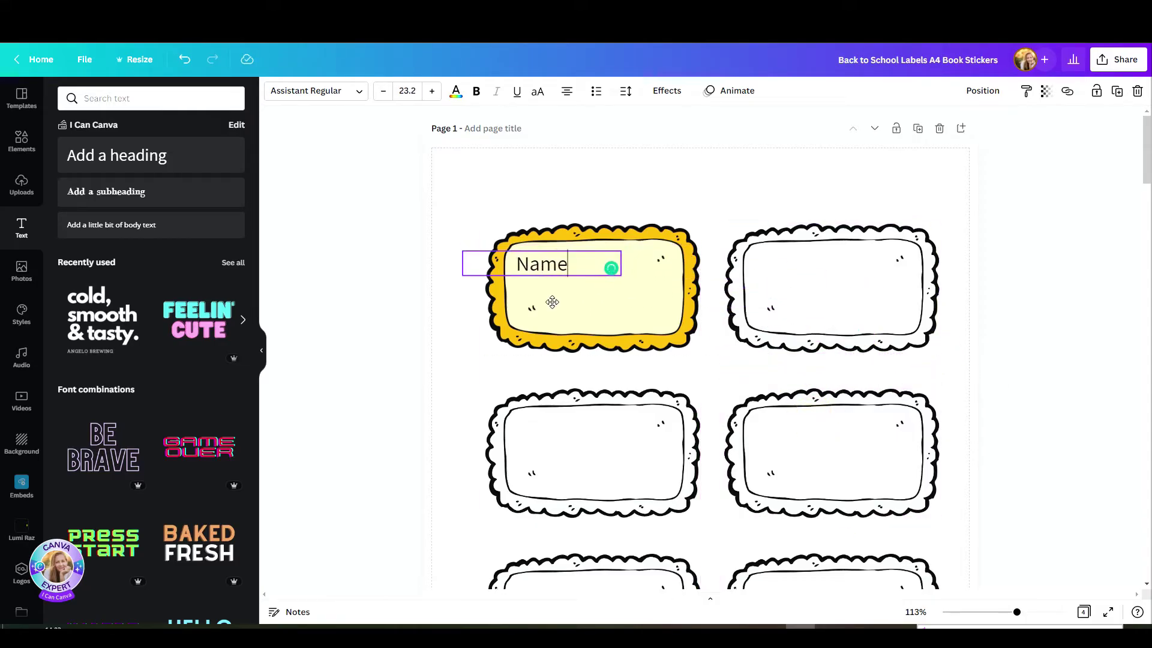
Clear the doodle search and insert a plain horizontal line onto the Name label.
click(22, 140)
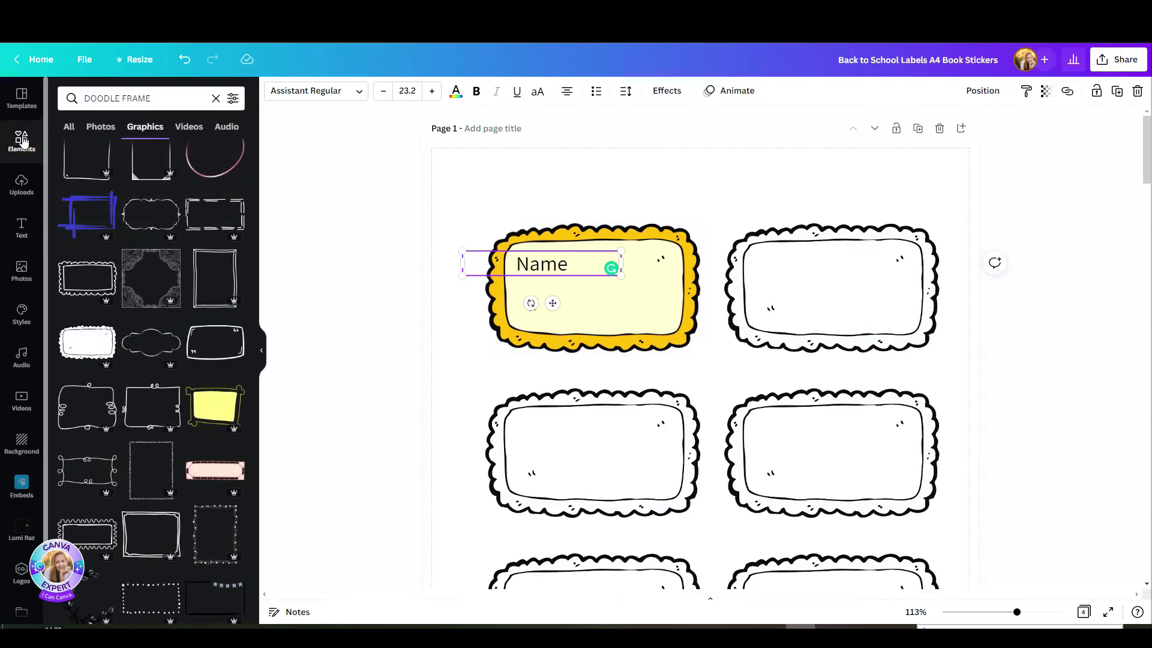
click(214, 98)
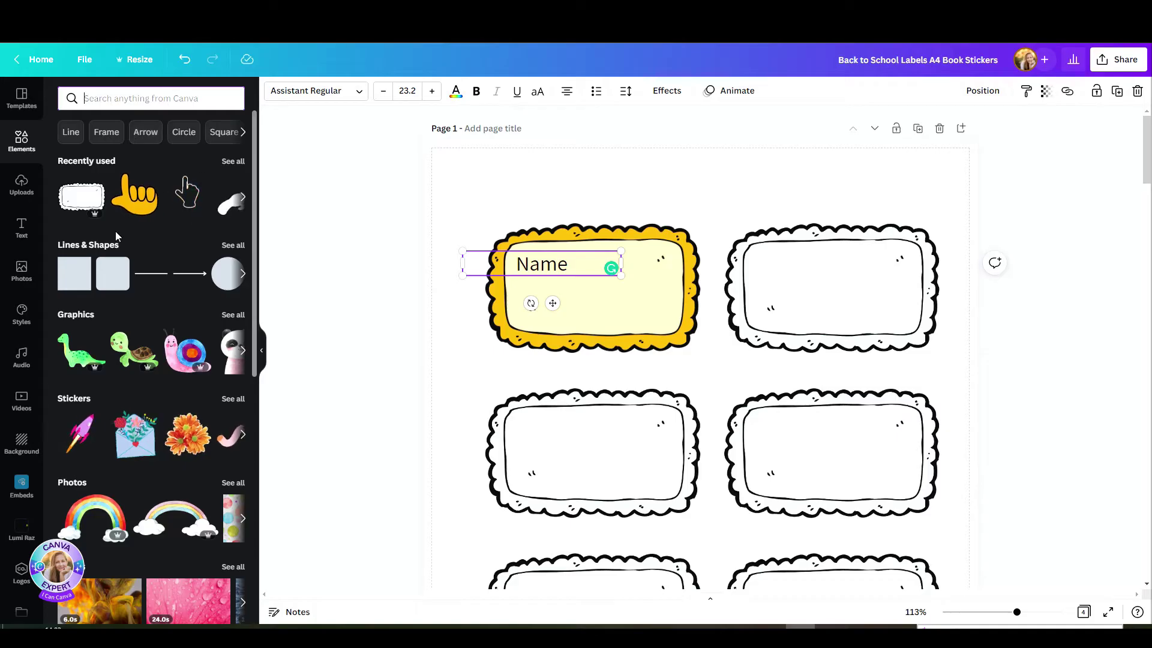
click(233, 244)
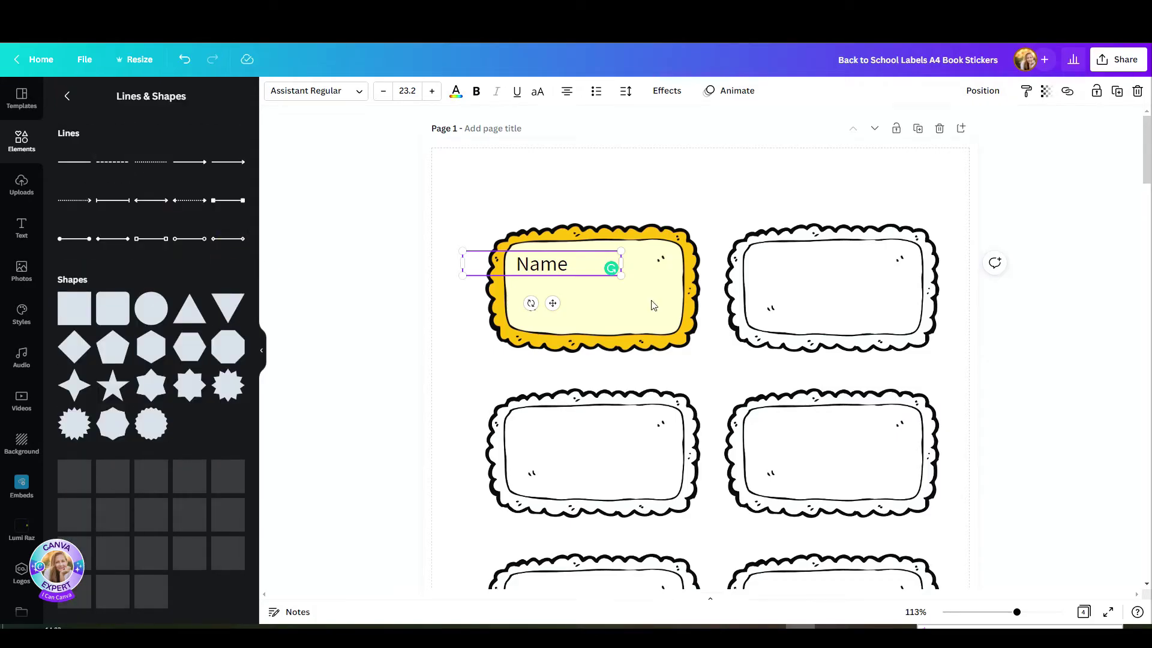
click(722, 198)
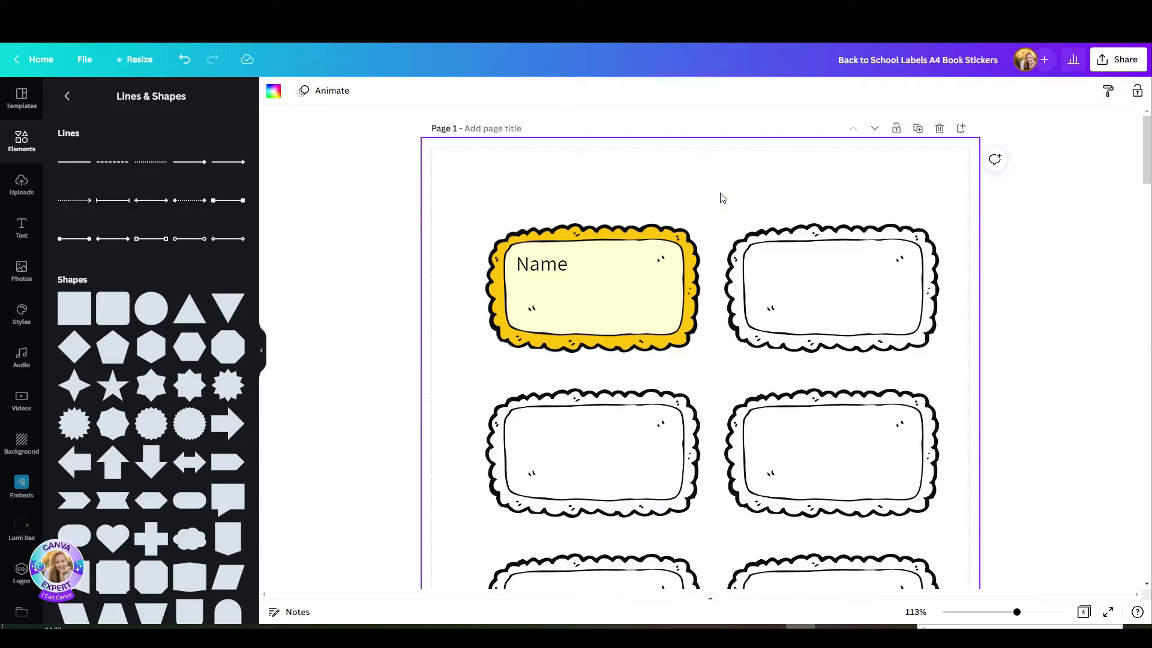
key(l)
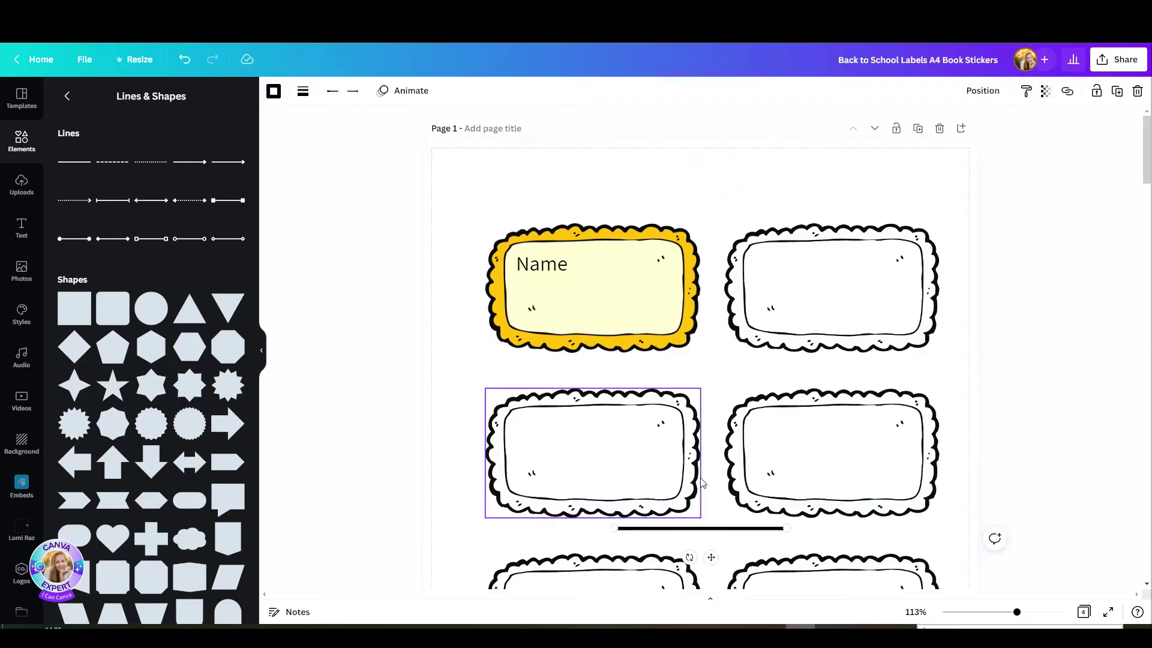
drag(711, 557, 604, 307)
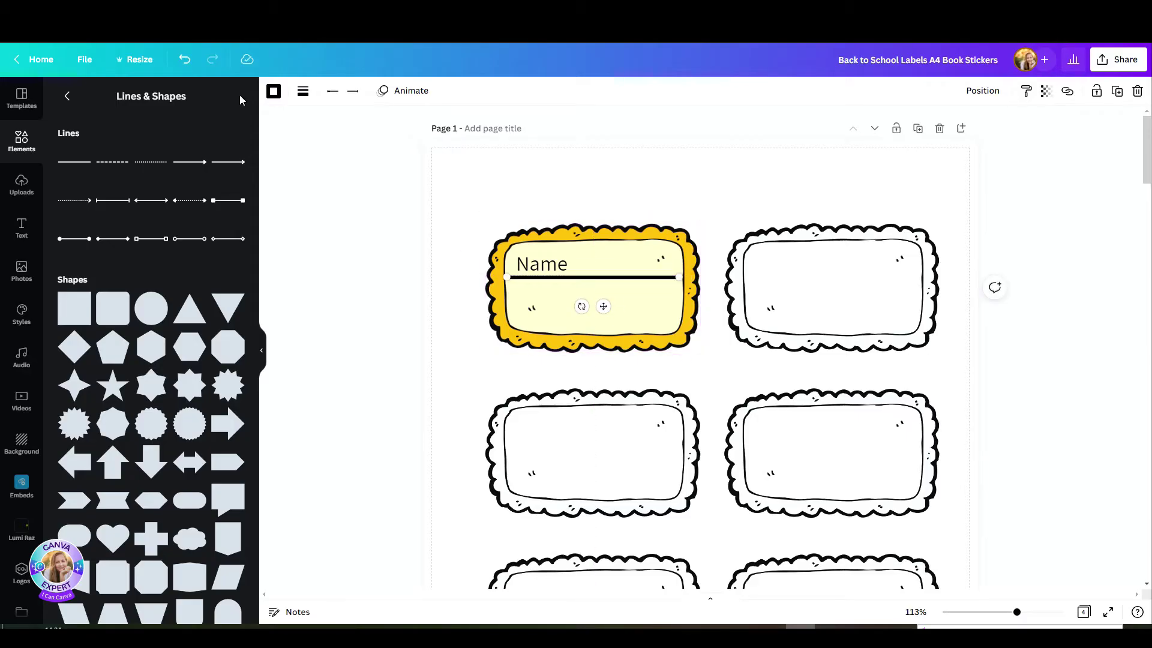
Make the line dotted at weight 2, shortened and aligned to start after 'Name'.
click(301, 96)
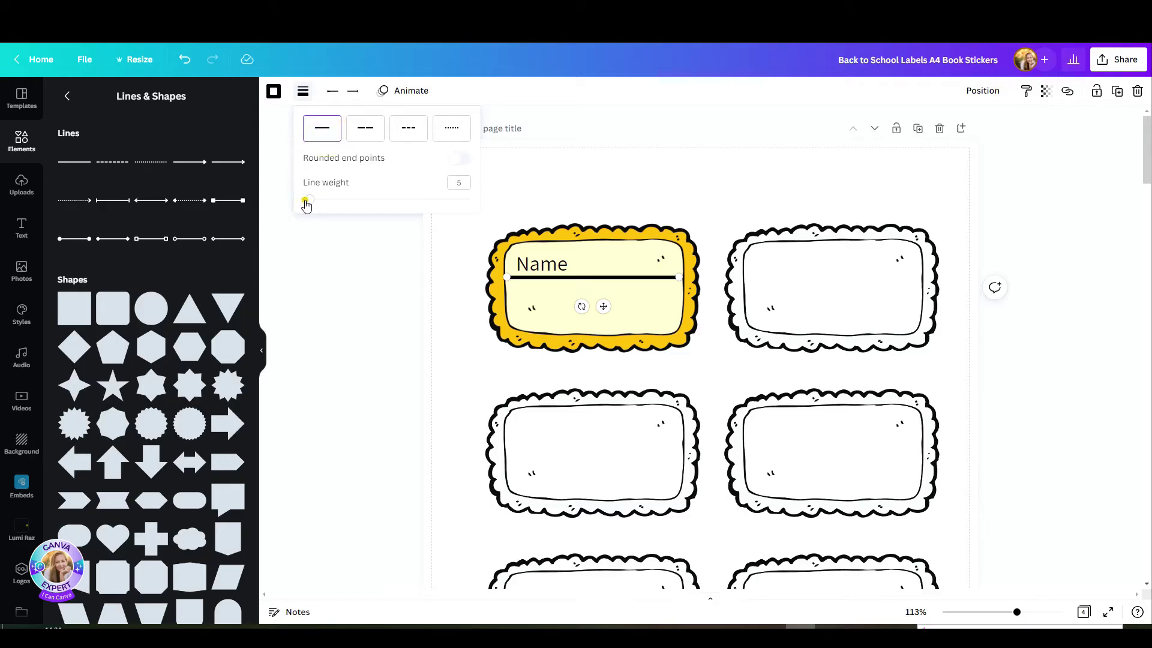
drag(306, 204, 307, 200)
click(443, 126)
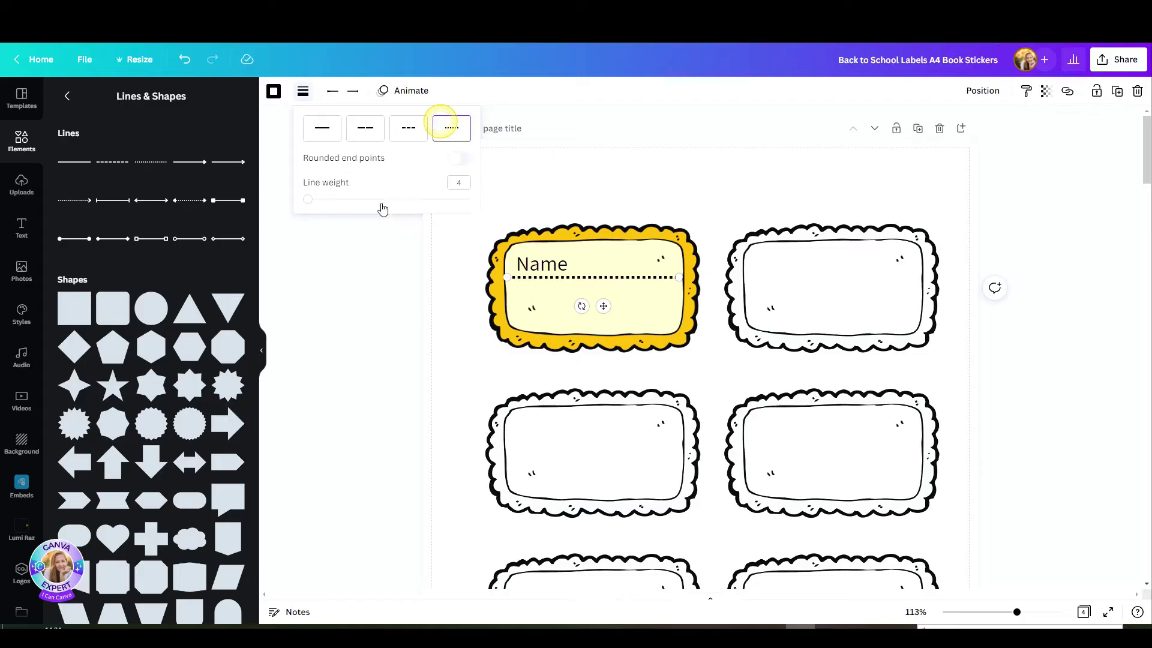
mouse_move(307, 203)
mouse_down()
mouse_move(317, 200)
mouse_move(305, 201)
mouse_up()
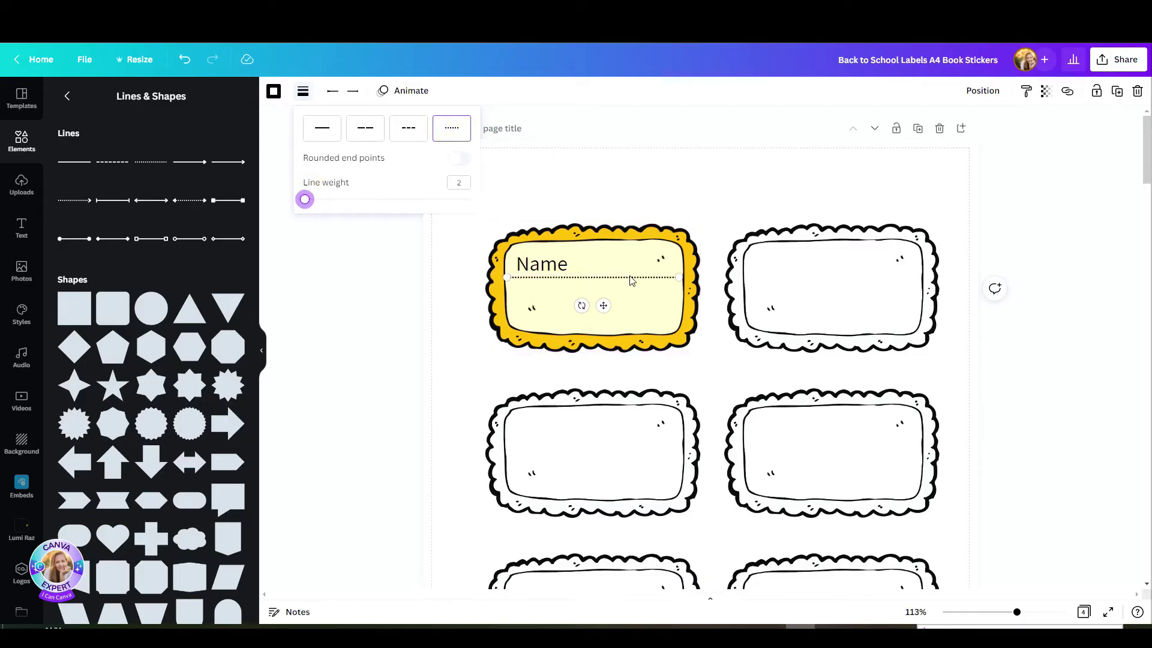
drag(507, 277, 568, 277)
drag(630, 301, 642, 296)
Load the Back to School Labels A4 Book Stickers animal page and select the first label's fox.
click(519, 271)
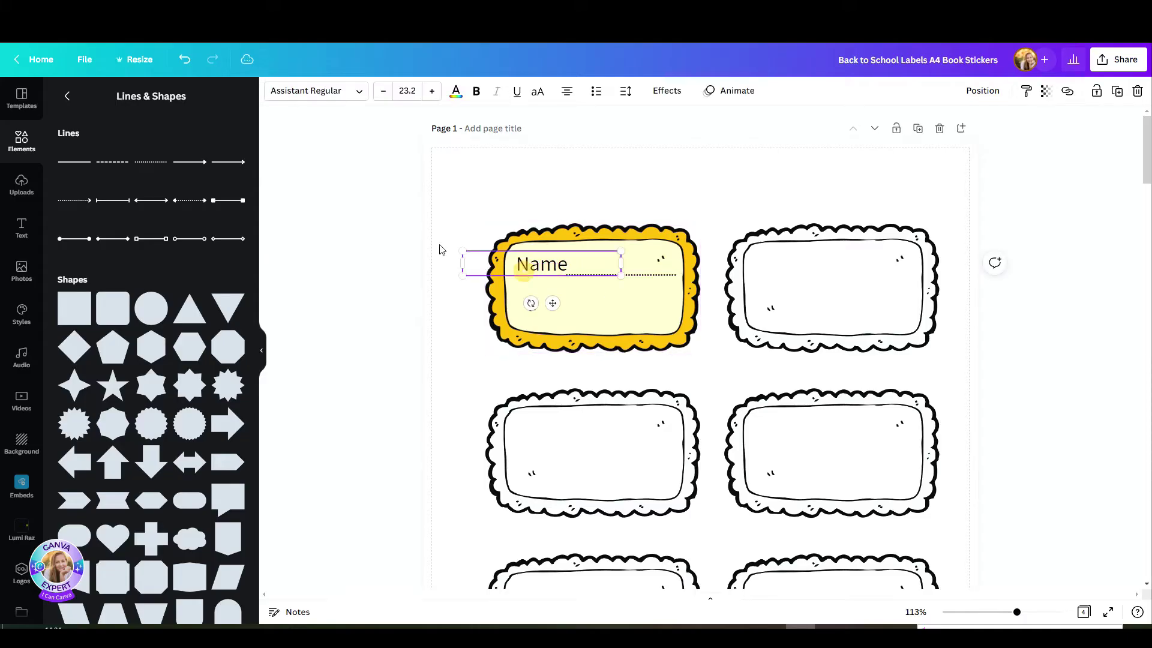
click(749, 220)
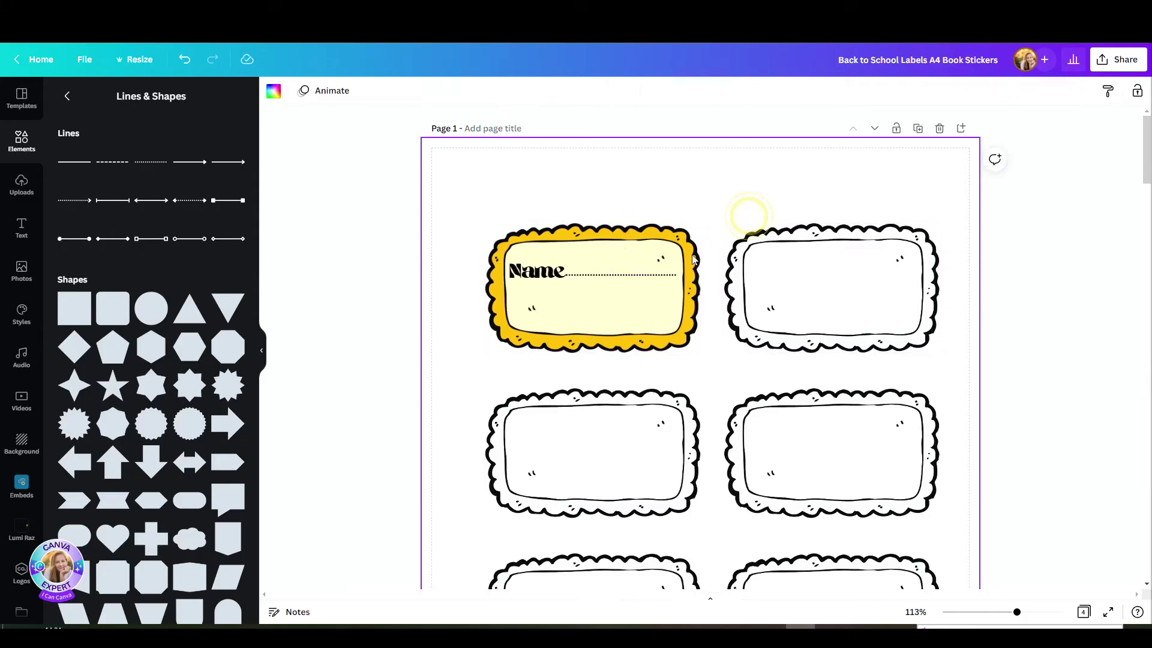
click(664, 279)
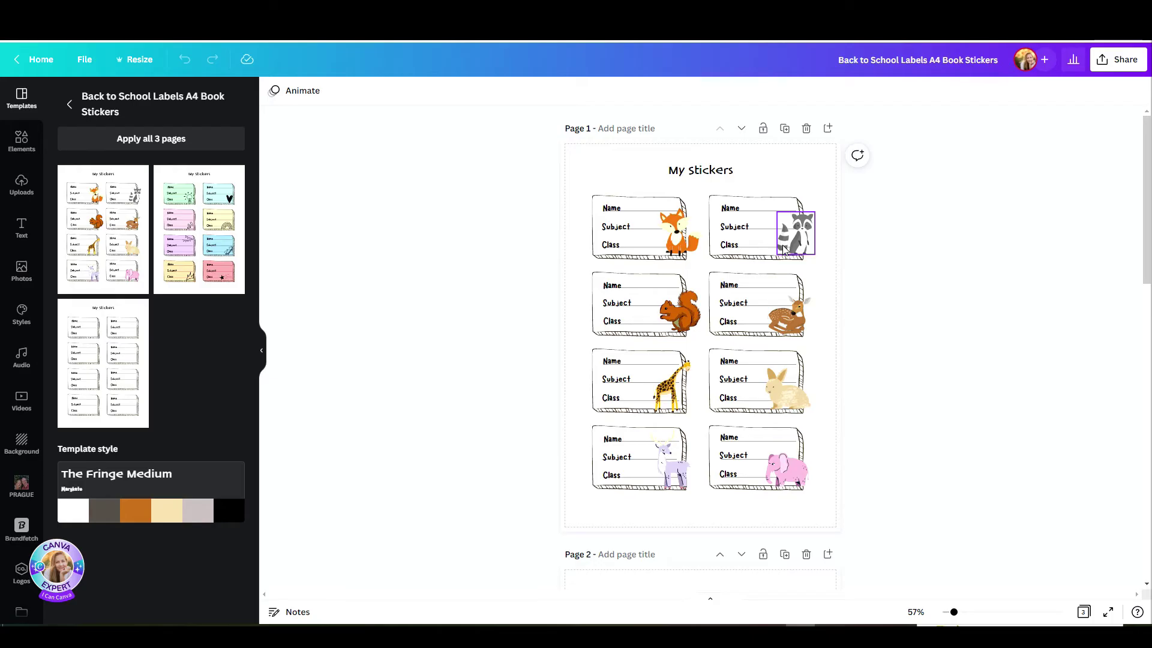
click(678, 243)
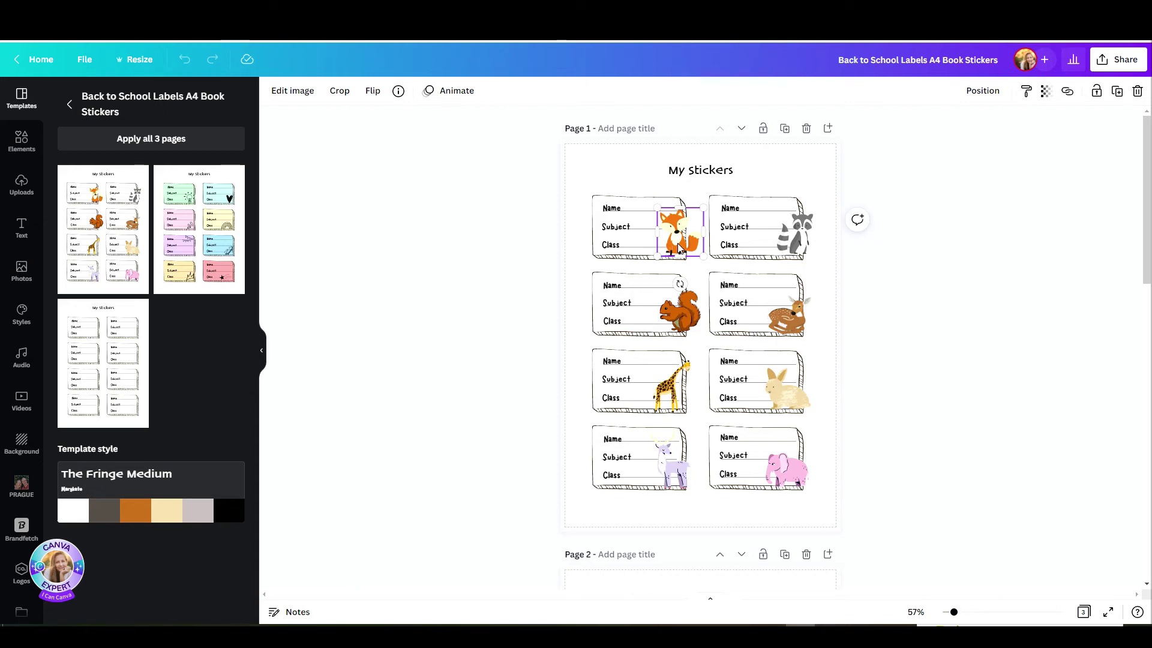
Replace the fox with a red car from a 'CAR' graphics search, resized to fit the first label.
key(Delete)
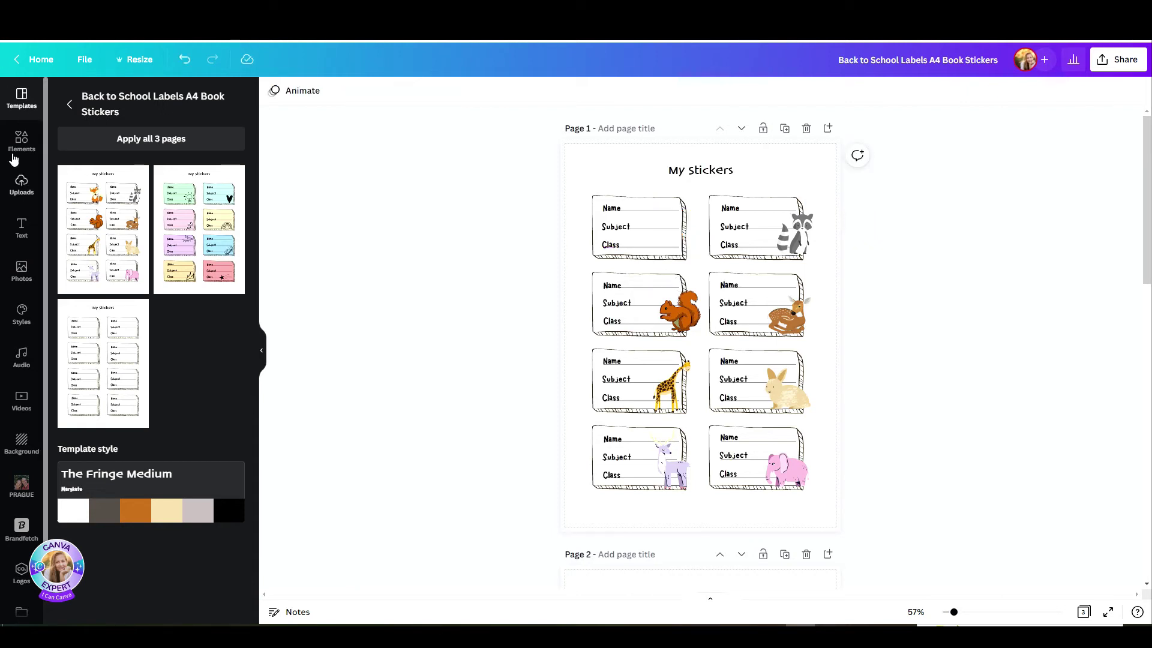
click(18, 145)
click(144, 98)
text(CAR)
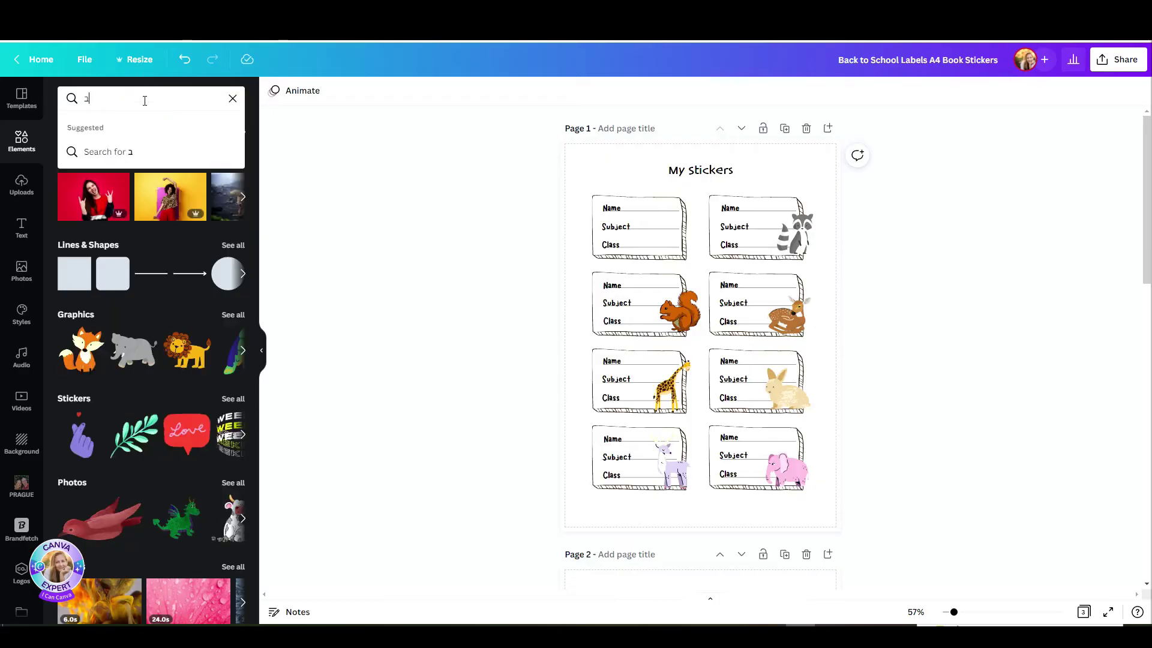
key(Return)
click(143, 129)
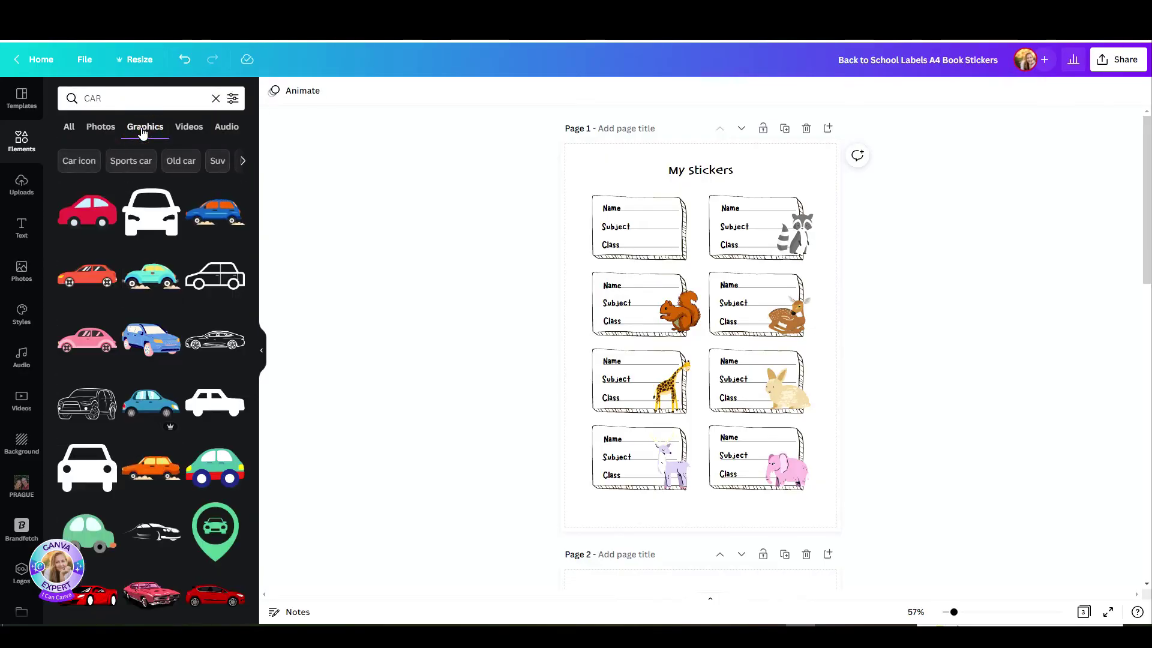
click(87, 210)
drag(757, 303, 679, 243)
click(621, 208)
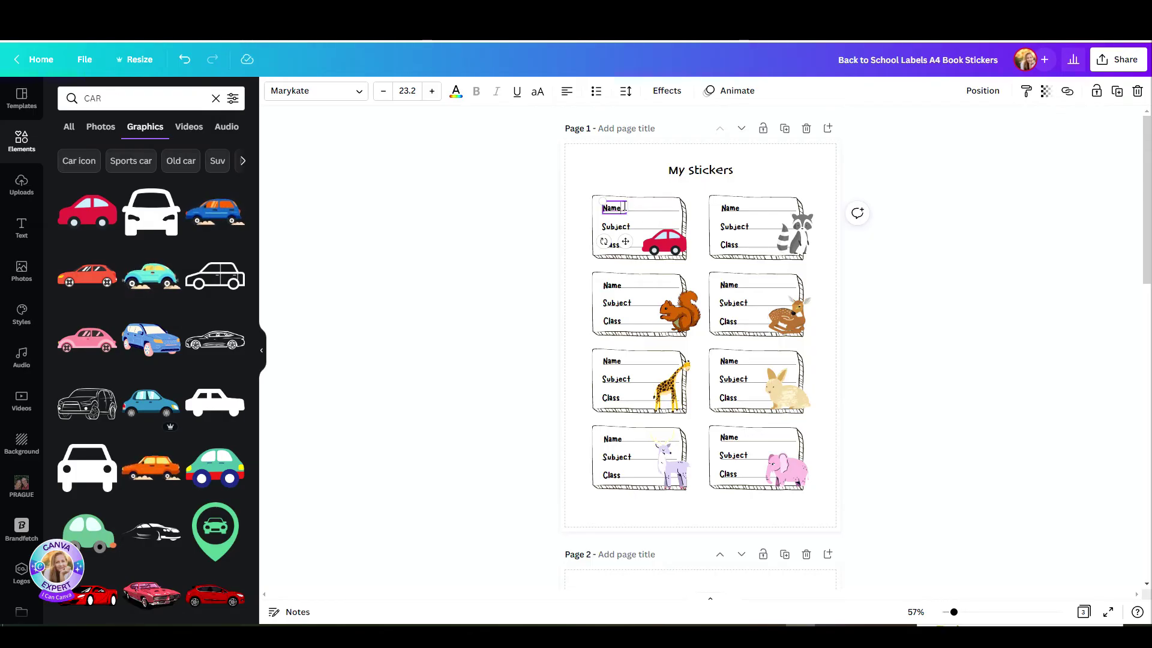
Widen the first label's Name box and swap the other labels' animals for car graphics, including a red sports car.
drag(627, 206, 677, 207)
click(635, 206)
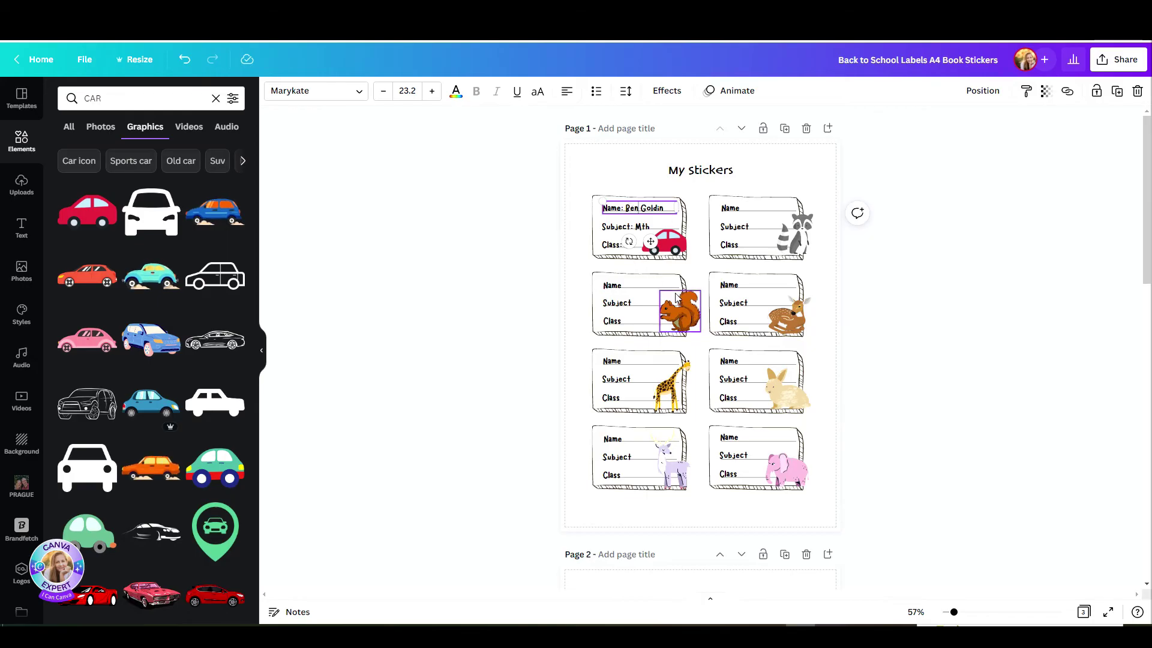
click(87, 596)
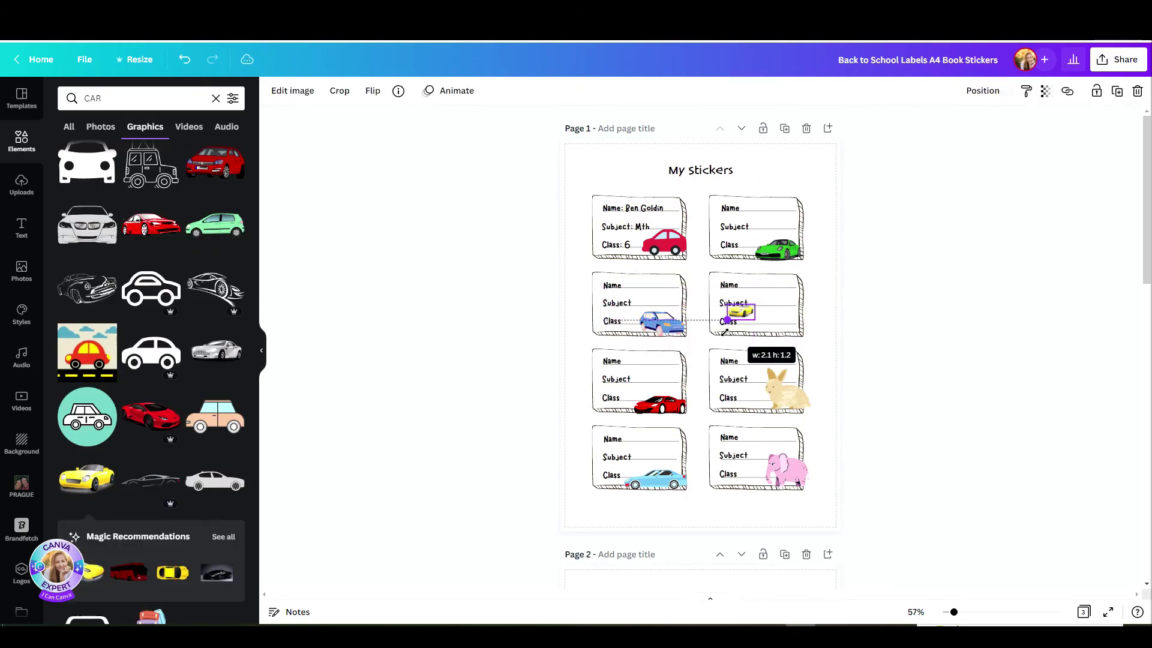
mouse_move(684, 384)
mouse_down()
mouse_move(656, 395)
mouse_move(778, 399)
mouse_up()
drag(87, 462, 783, 474)
scroll(151, 360, up, 5)
drag(214, 364, 664, 246)
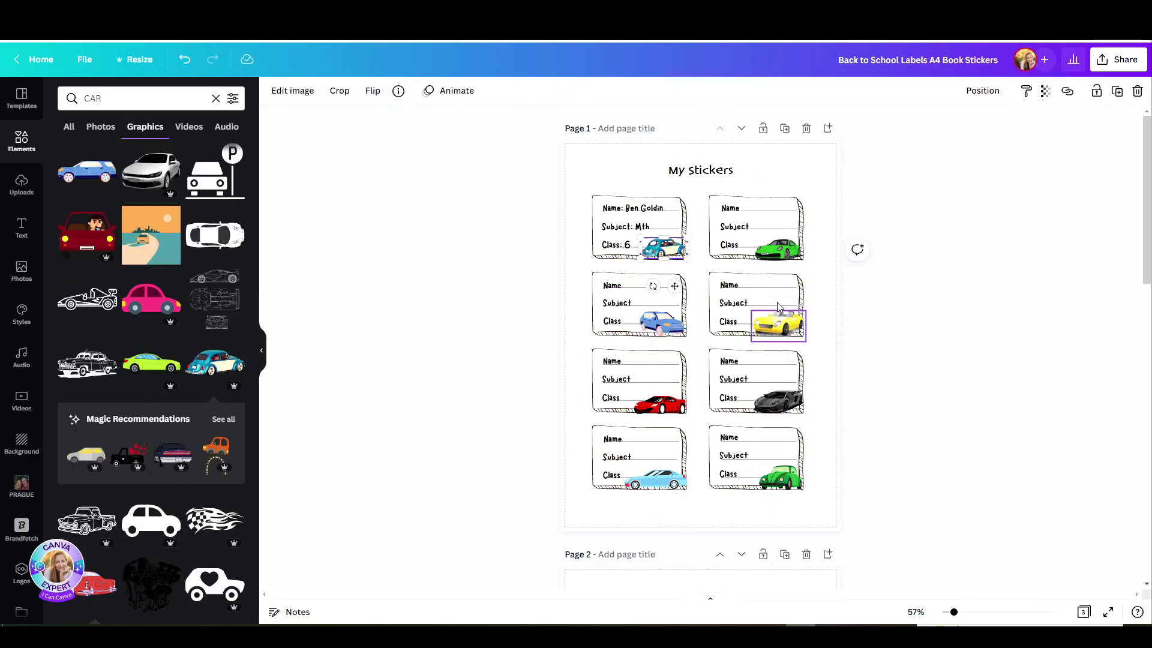
click(827, 258)
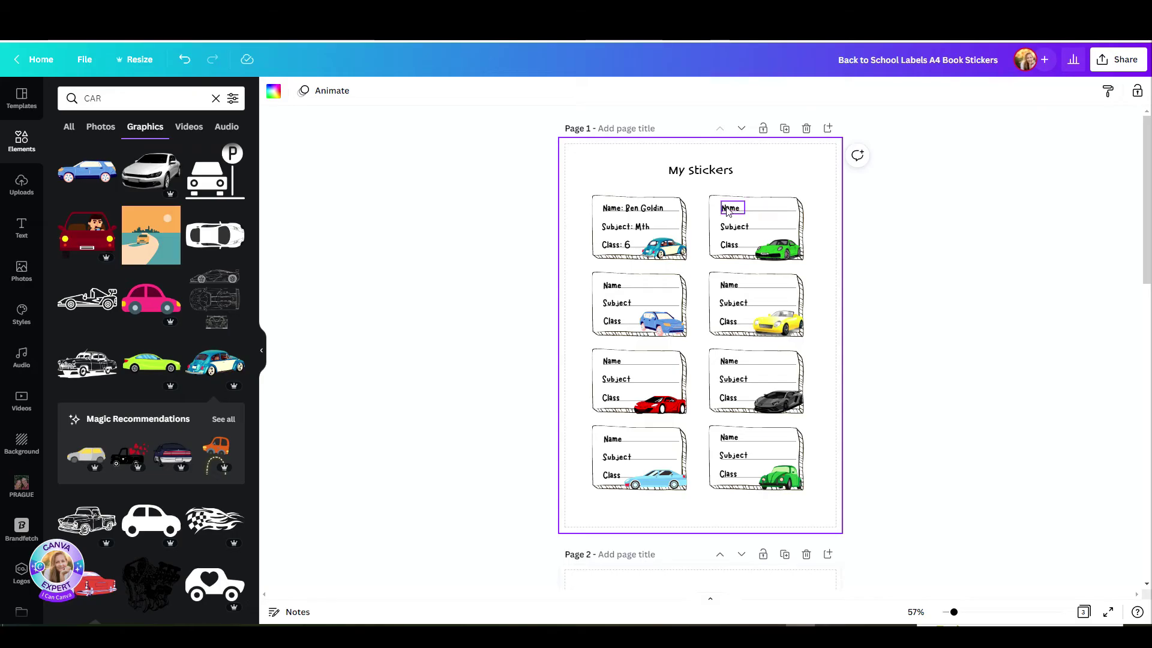
click(673, 201)
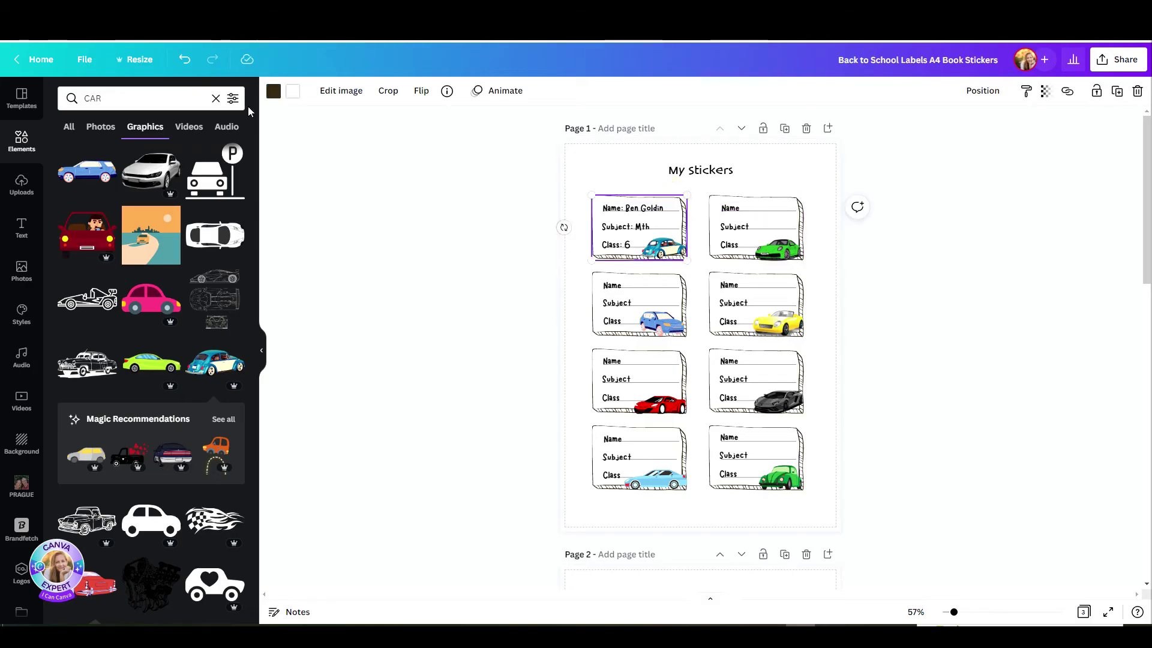
Recolour the top-left frame and fill the top-right label with light mint.
click(273, 94)
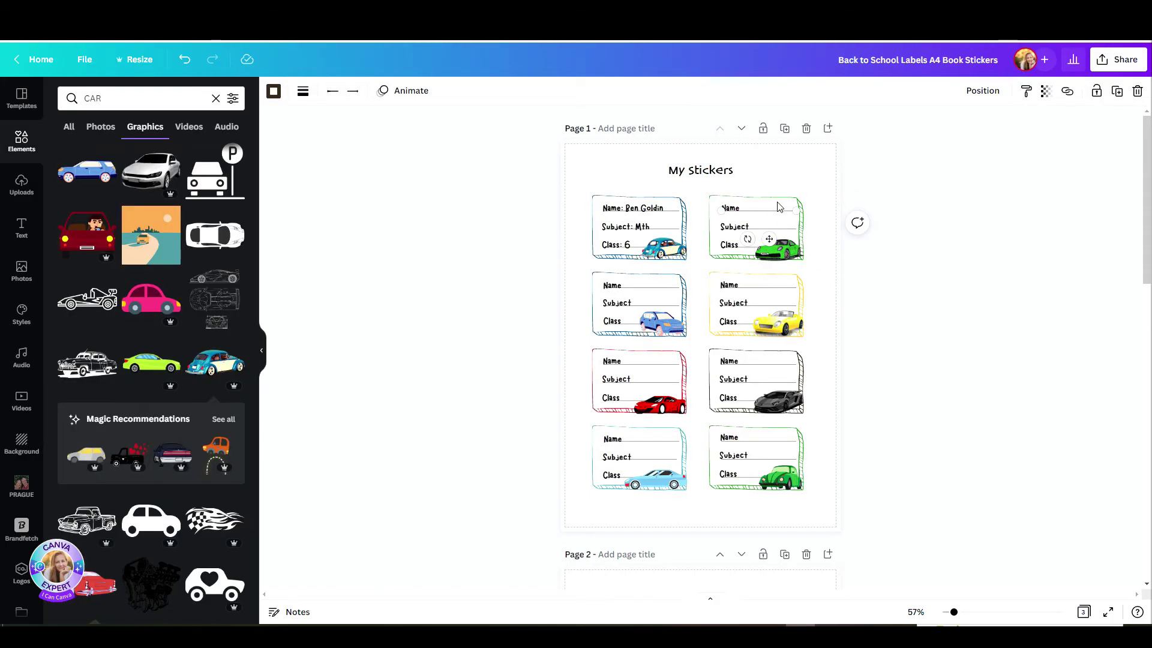
click(777, 191)
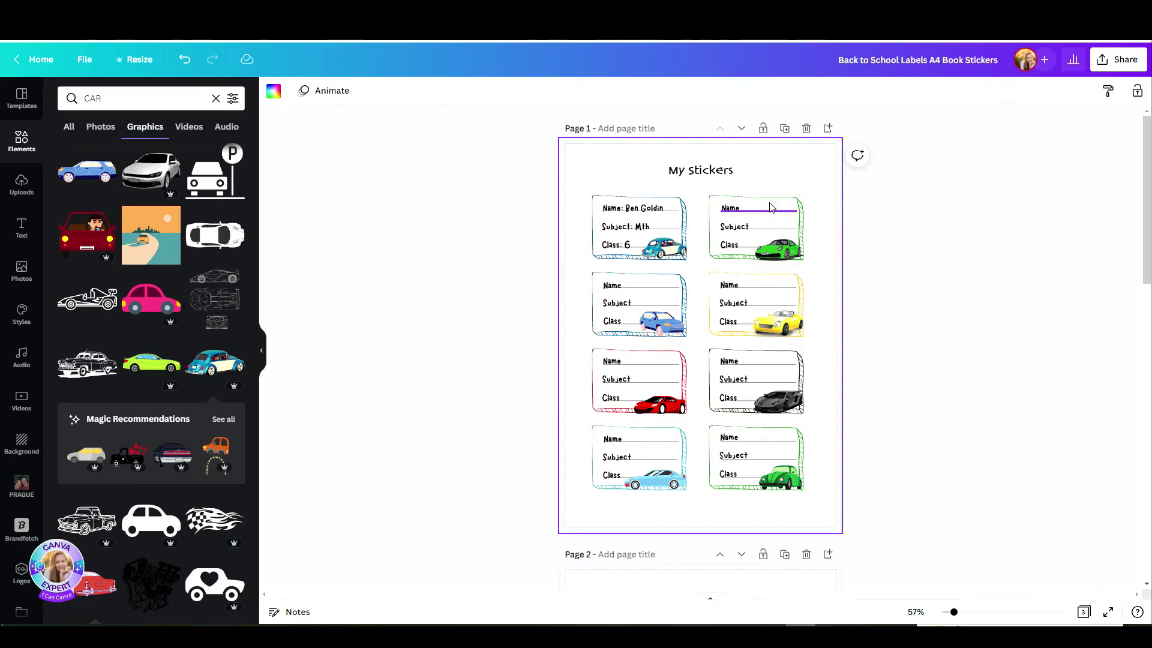
click(771, 207)
click(297, 95)
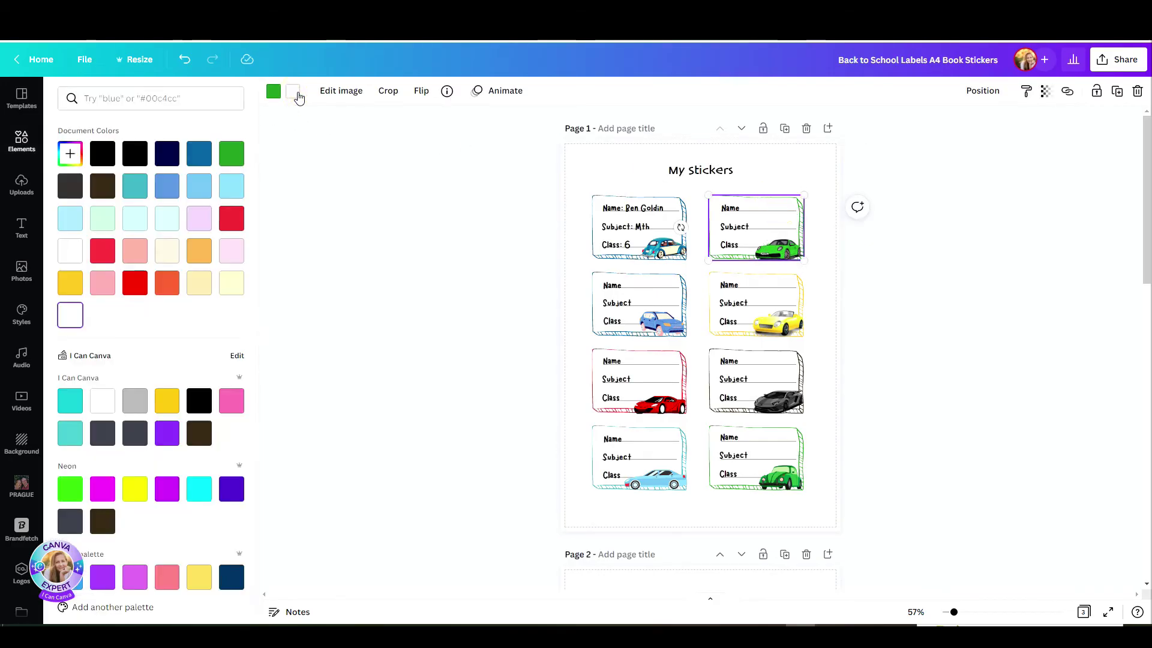
click(102, 218)
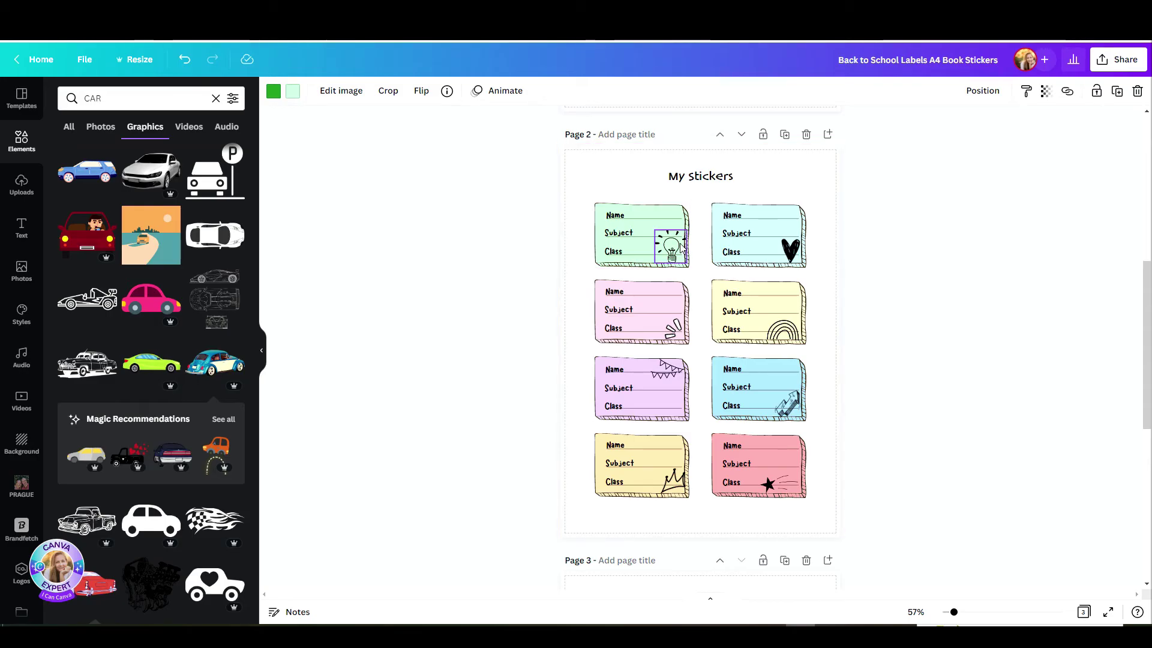
Search the graphics for 'doodle' and scroll through the results.
click(144, 102)
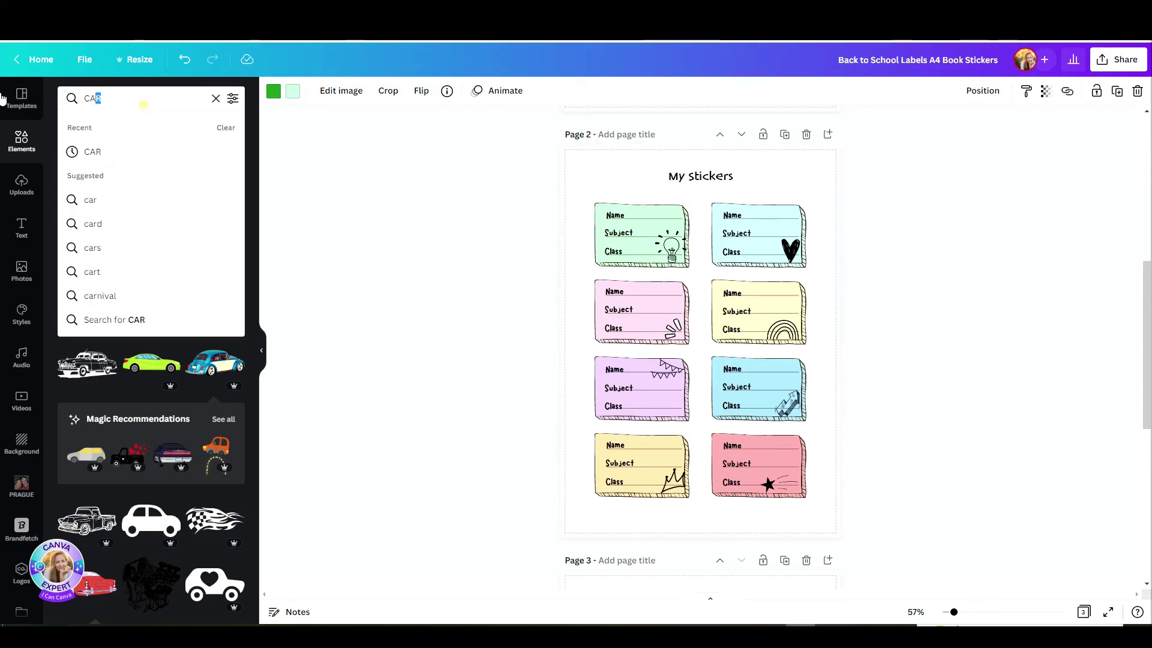
text(doodle)
key(Return)
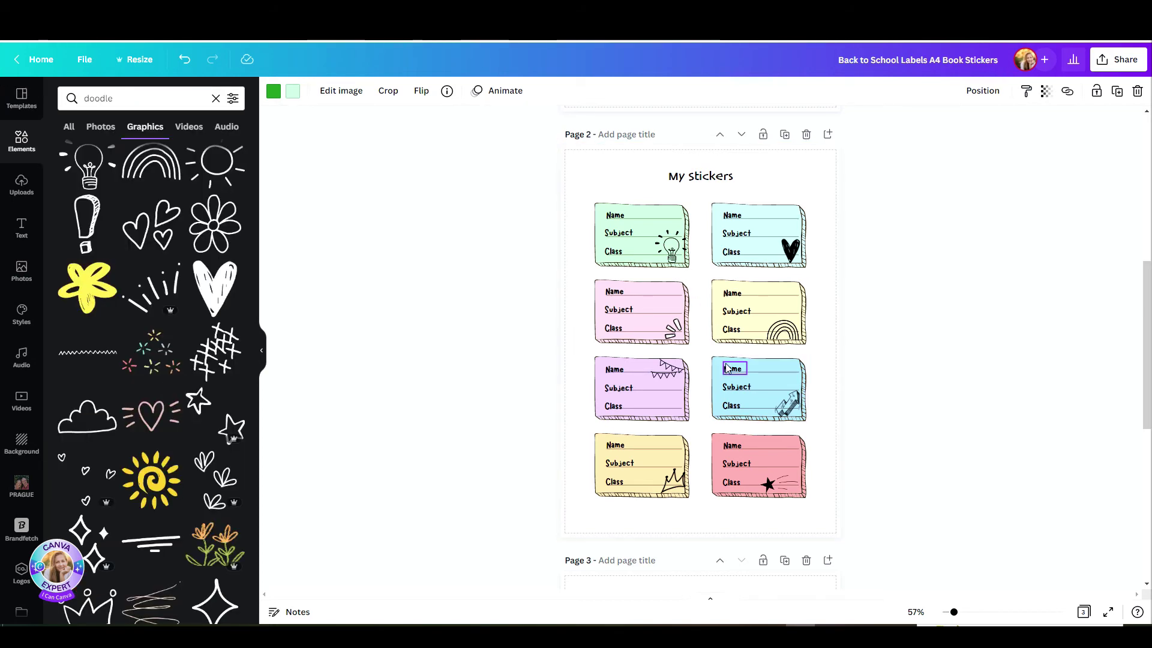
scroll(735, 368, down, 7)
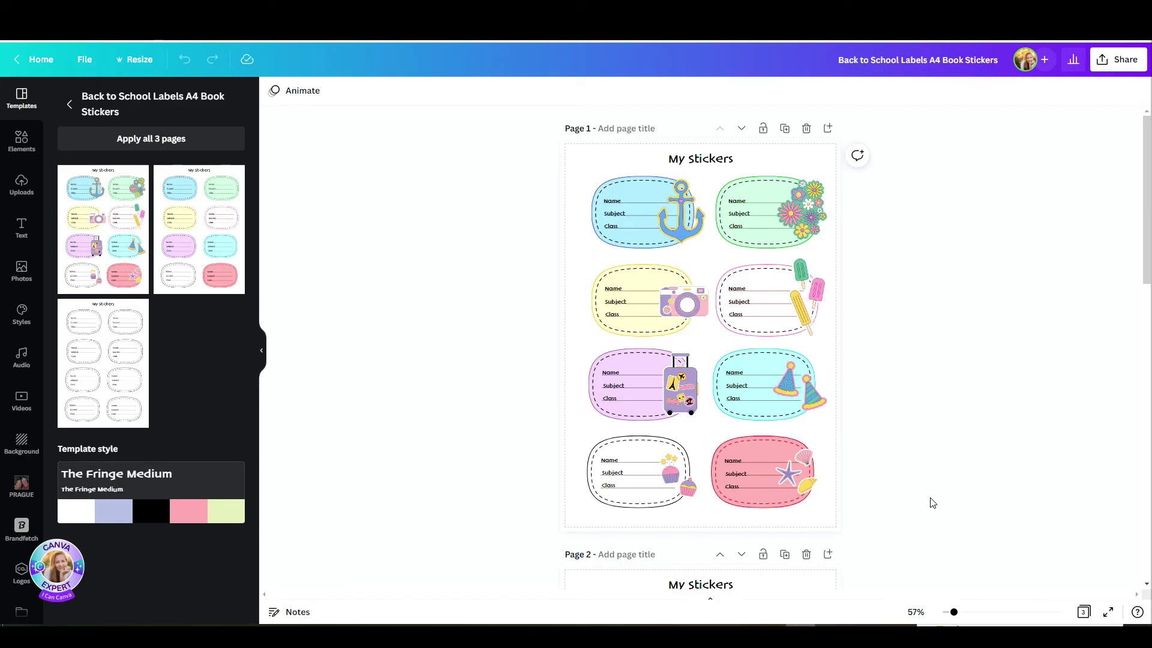
Scroll down to page 3 with its uncoloured dashed-border labels and bring up the Share panel.
scroll(932, 503, down, 12)
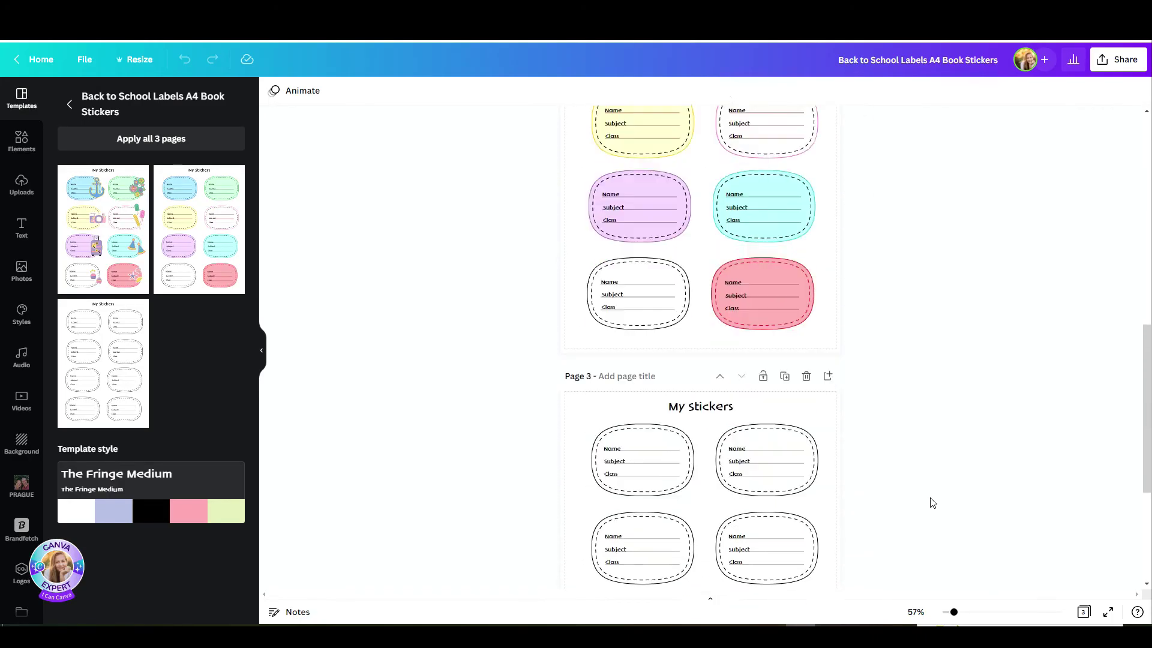
scroll(933, 502, down, 2)
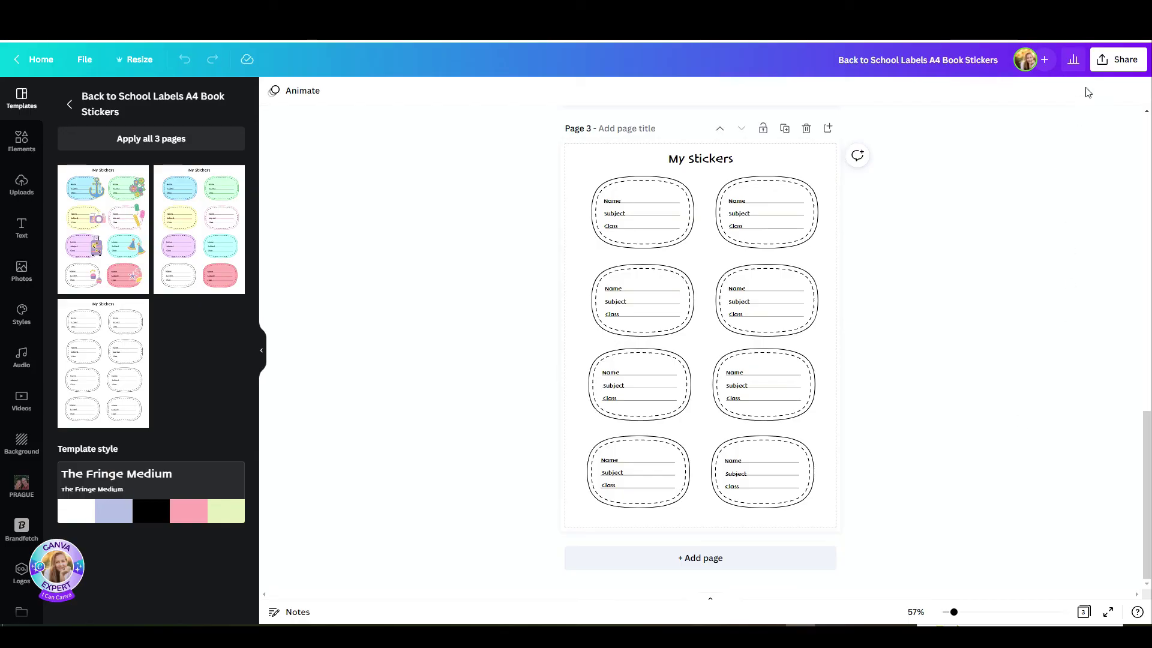
click(1124, 61)
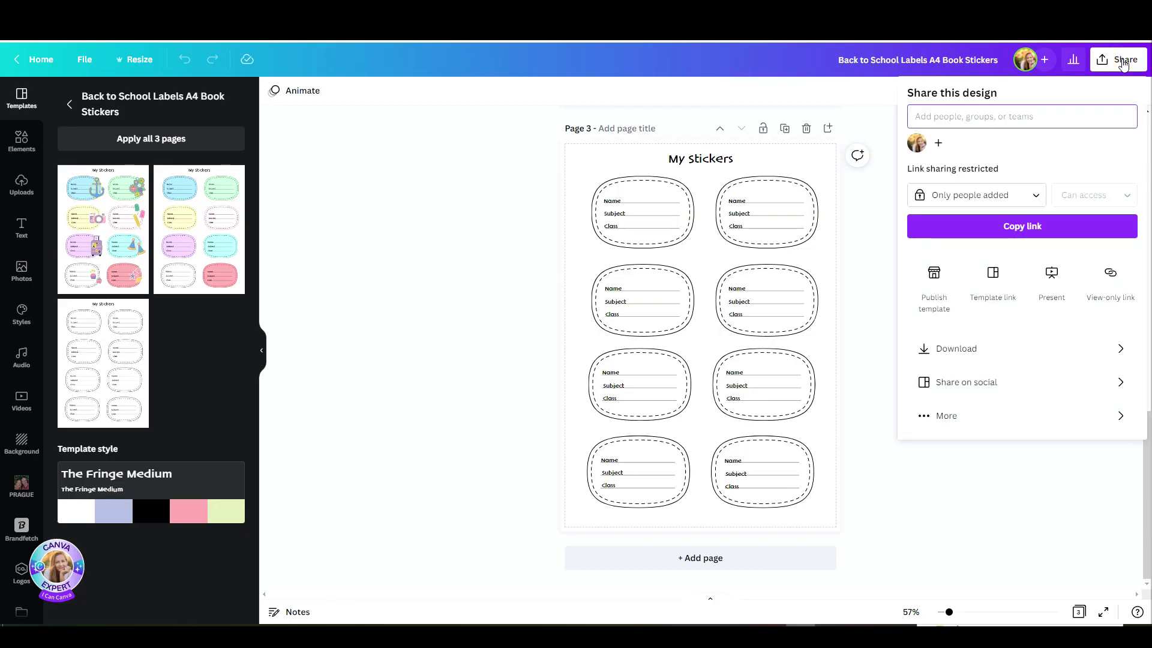
Set the download file type to PDF Print for all 3 pages, keeping the RGB colour profile.
click(1011, 346)
click(993, 143)
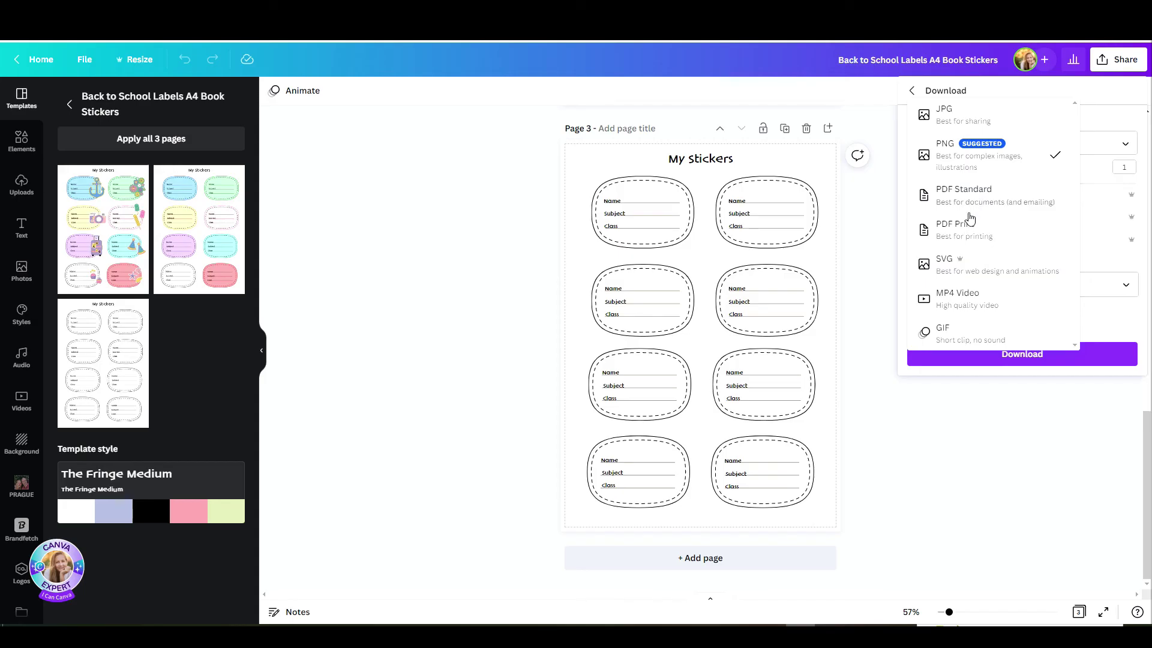
click(962, 230)
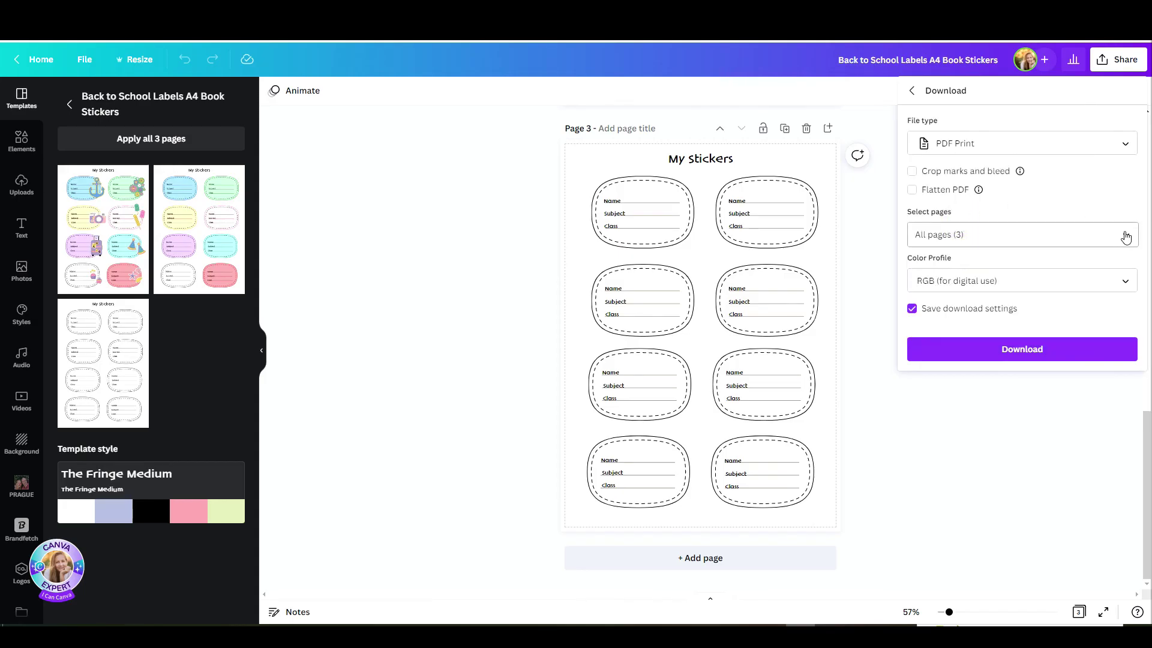
click(1119, 288)
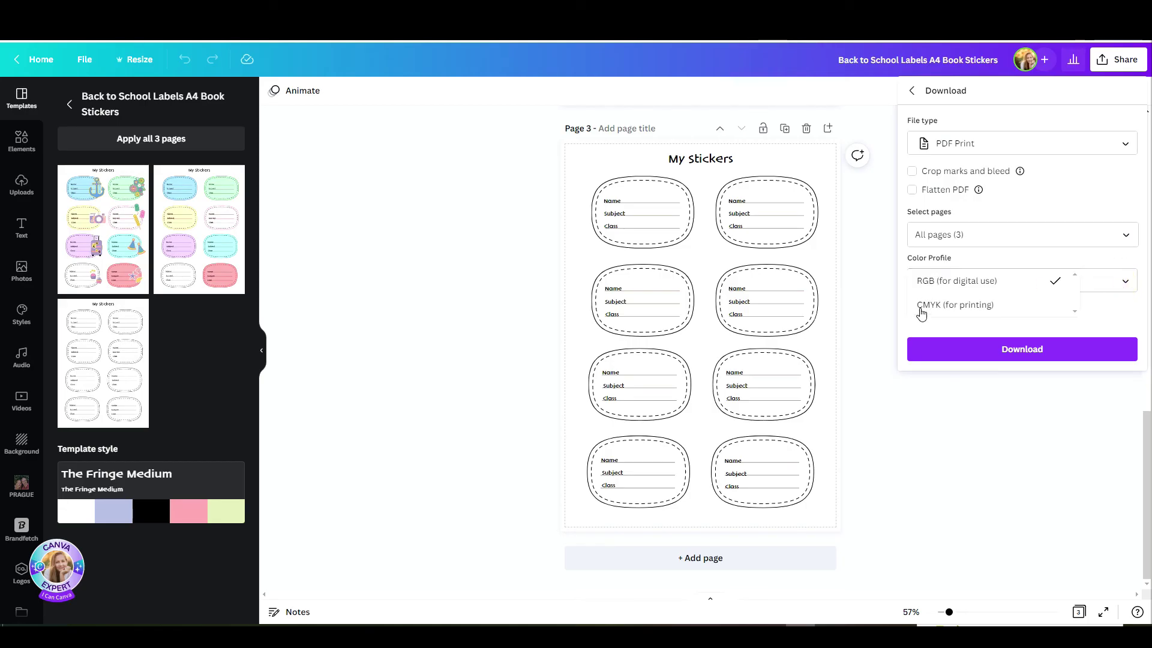
click(1074, 358)
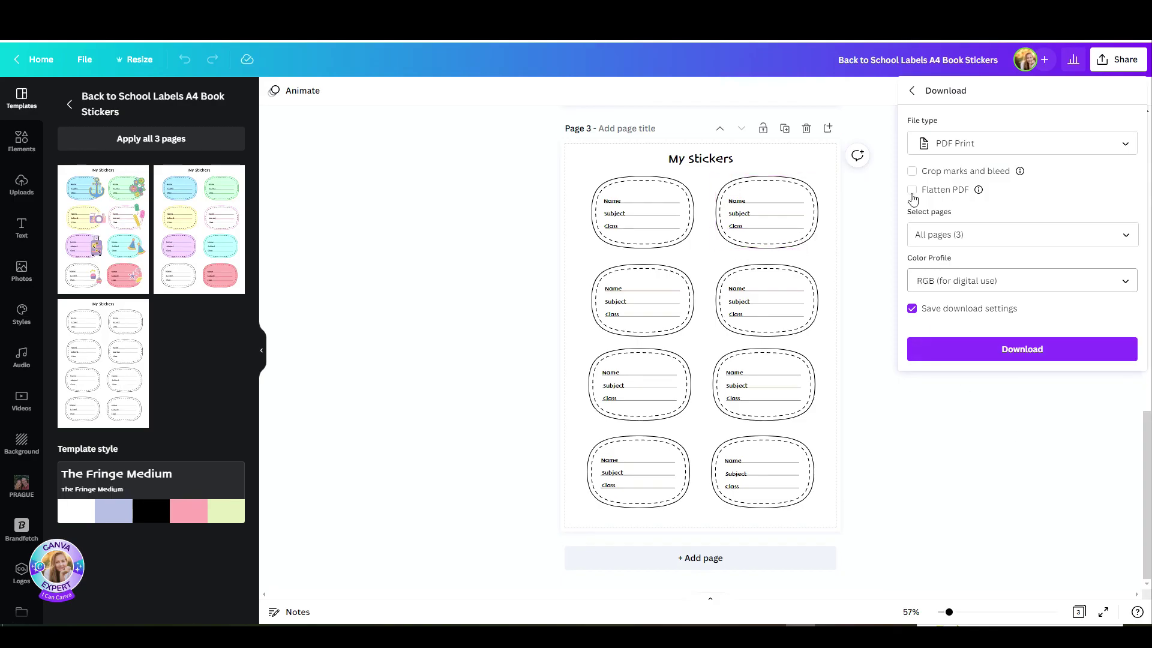
Enable crop marks and bleed for the PDF Print download.
click(911, 174)
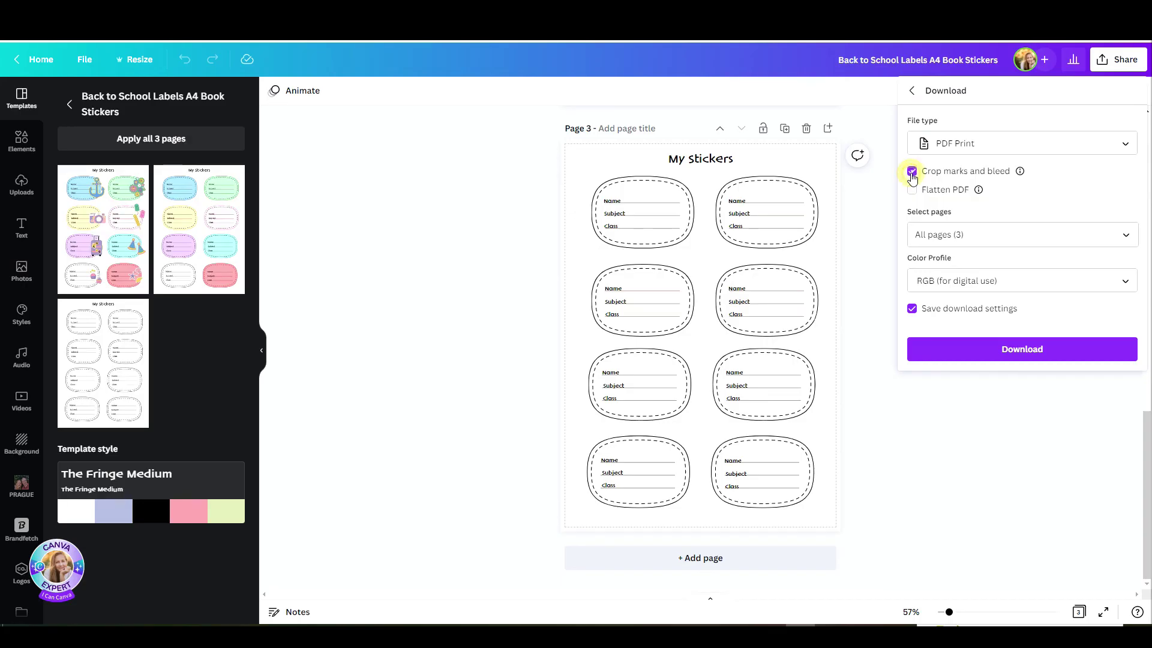